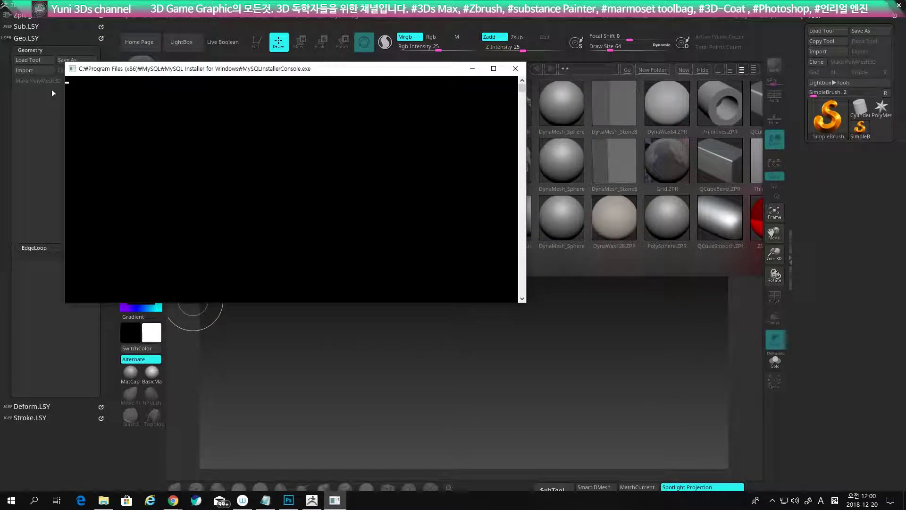
Close the MySQL installer console, collapse the left tray, and close LightBox to show the empty canvas.
click(514, 69)
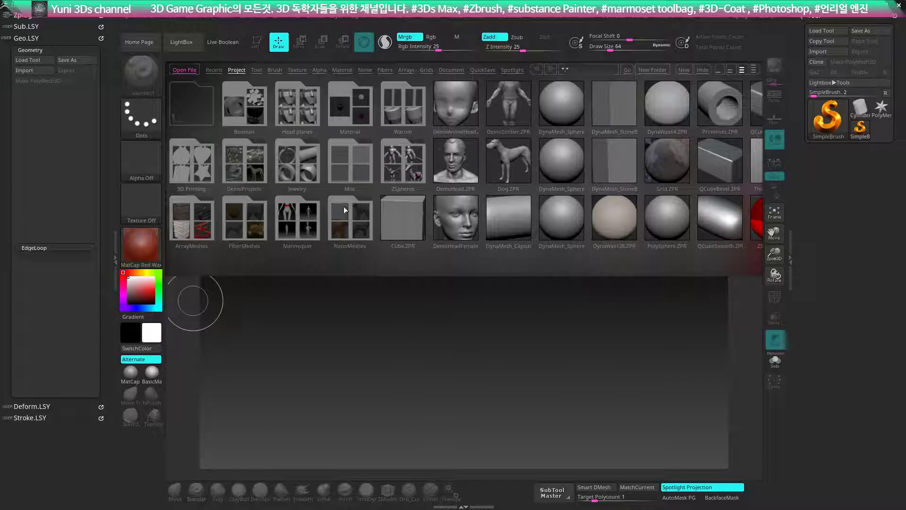
click(115, 251)
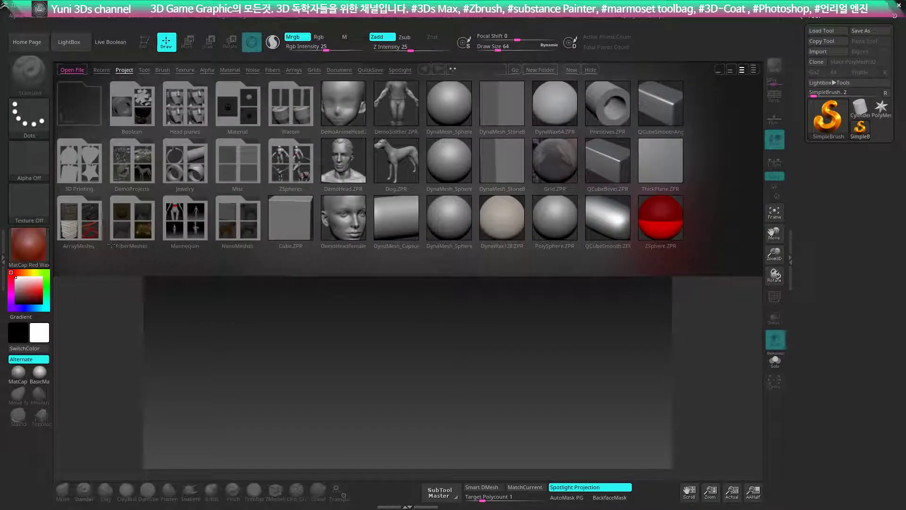
click(69, 43)
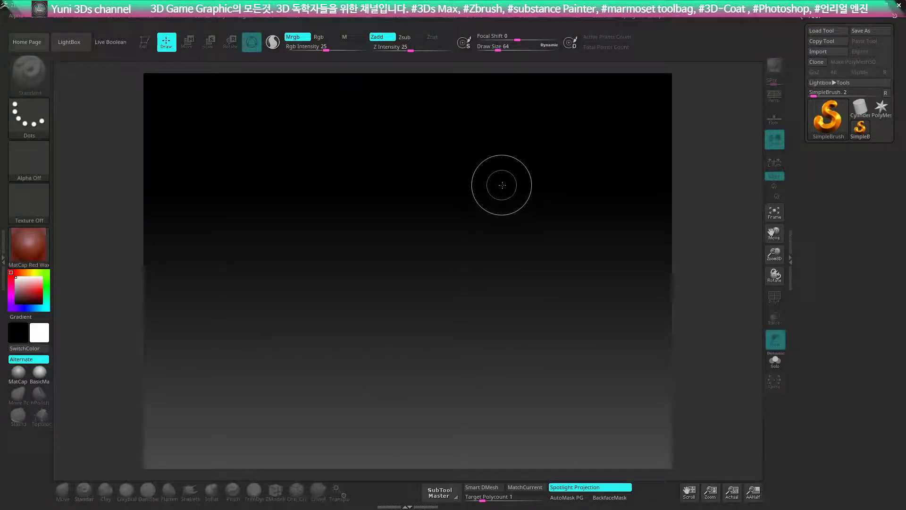
Draw a Cylinder3D on the canvas, enter Edit mode, and convert it to PolyMesh3D PM3D_Cylinder3D_1.
key(space)
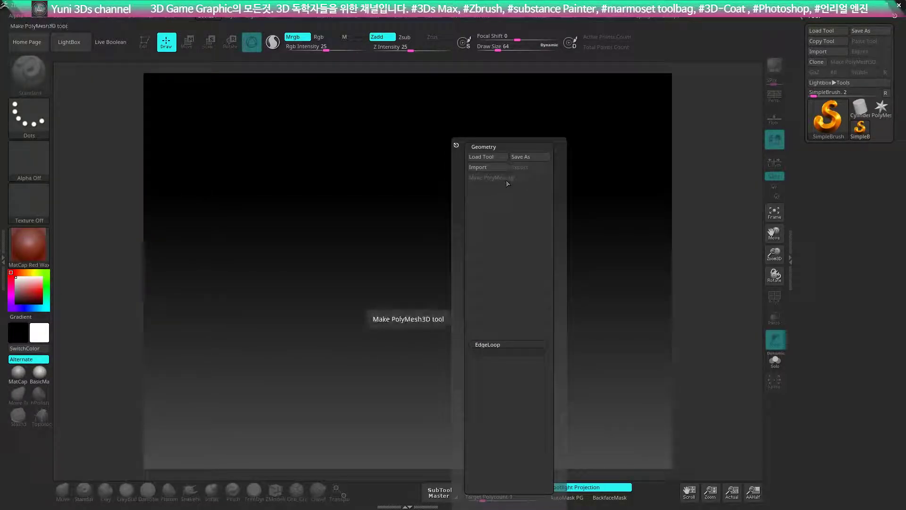
key(space)
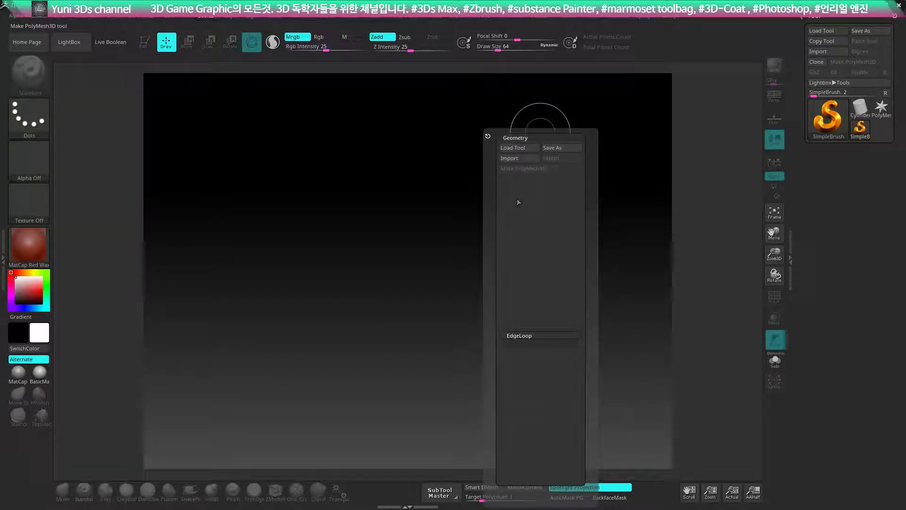
click(860, 108)
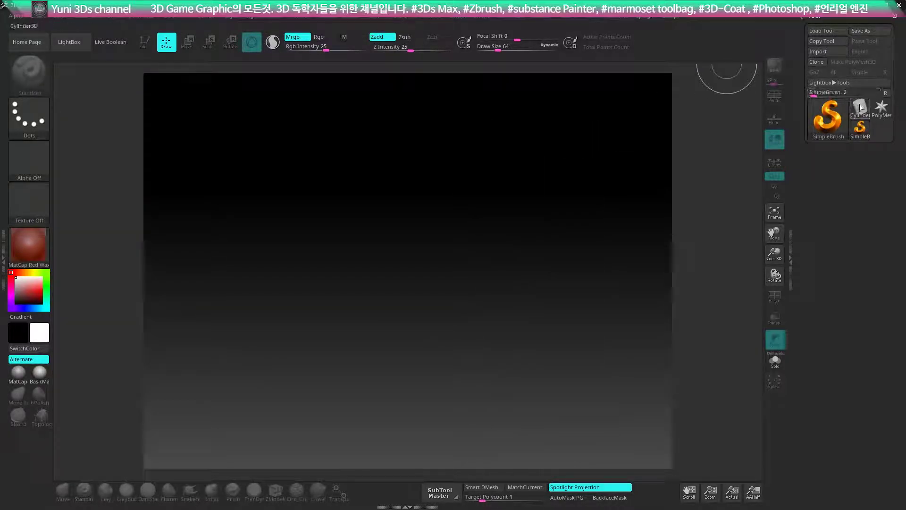
drag(406, 207, 519, 249)
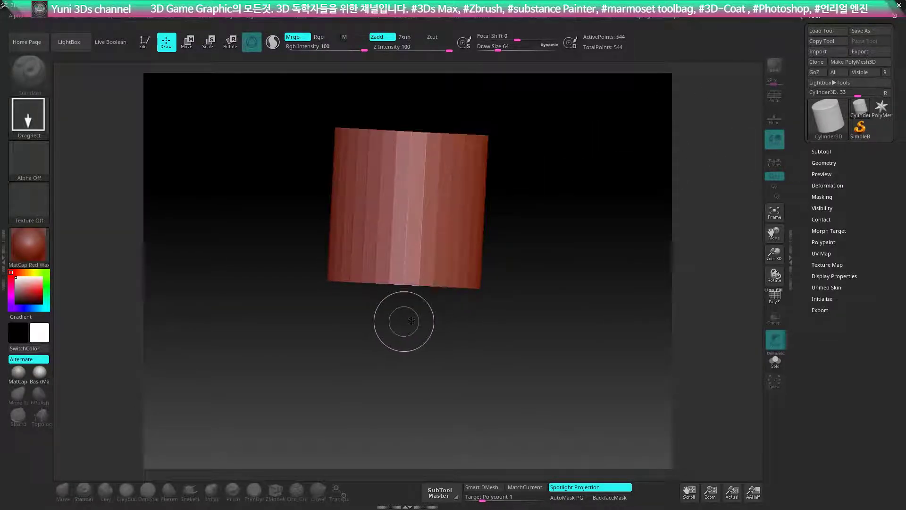
key(t)
drag(581, 198, 581, 218)
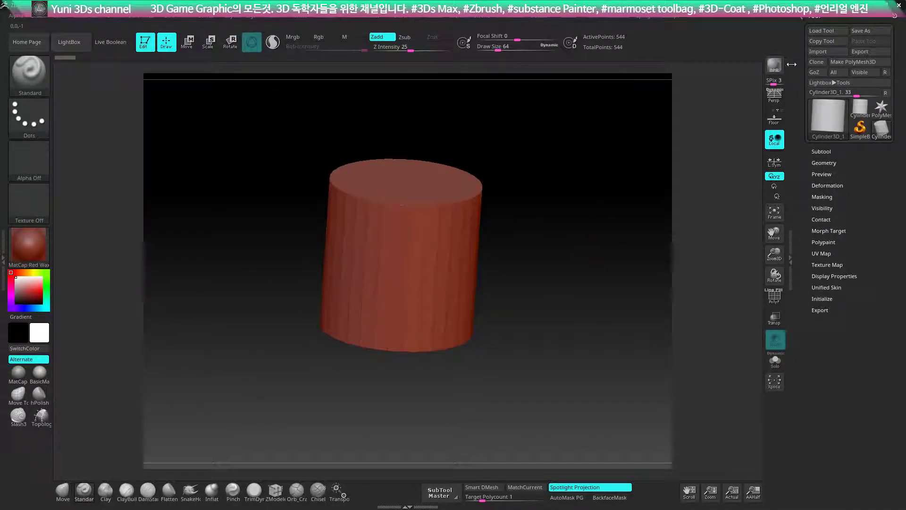
click(856, 62)
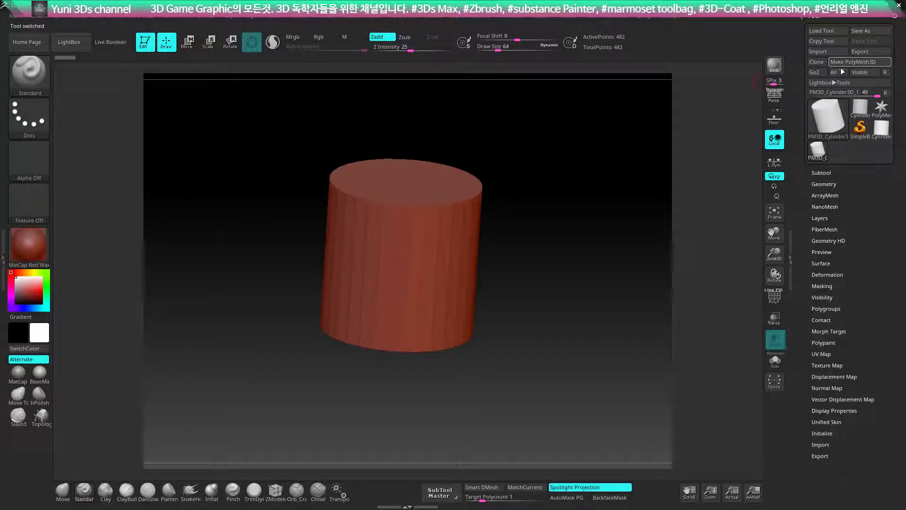
key(g)
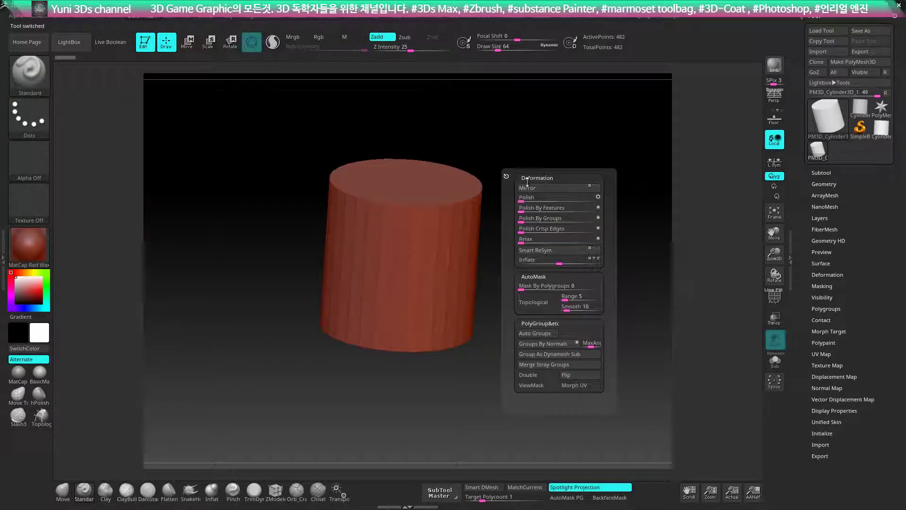
key(d)
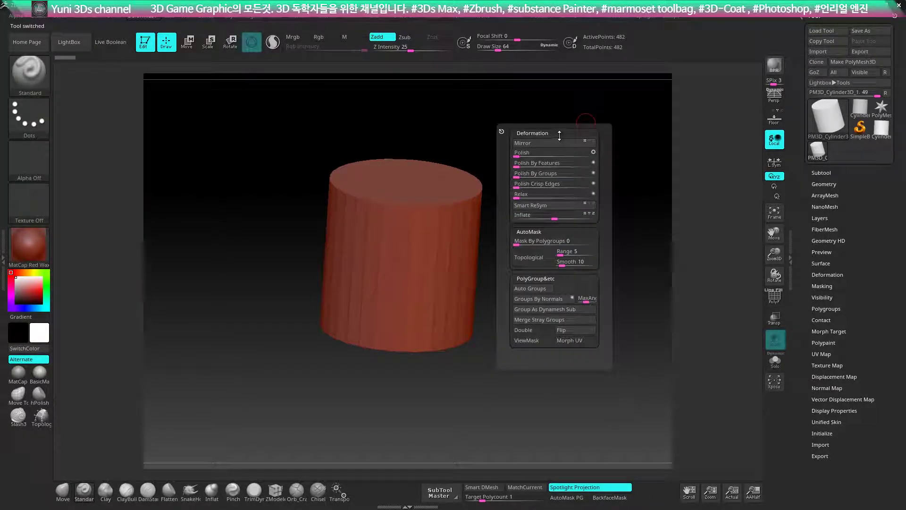
key(g)
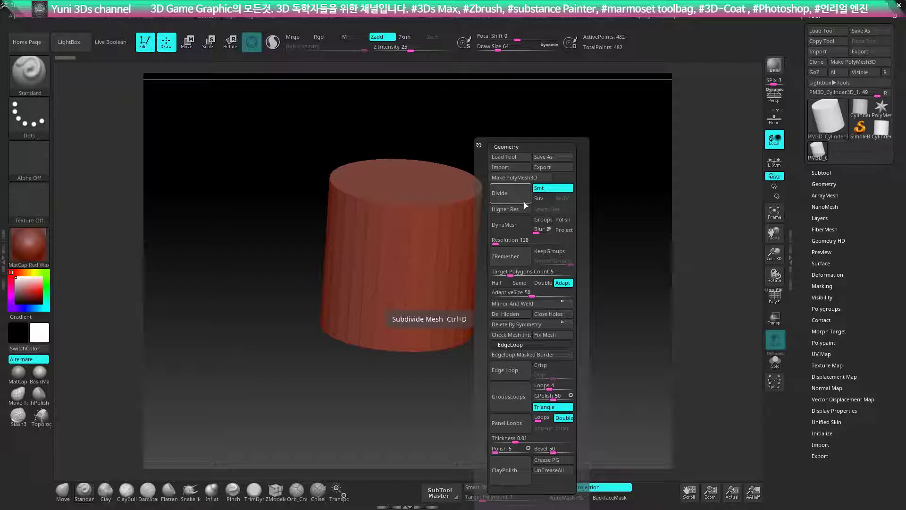
shift+drag(585, 236, 590, 232)
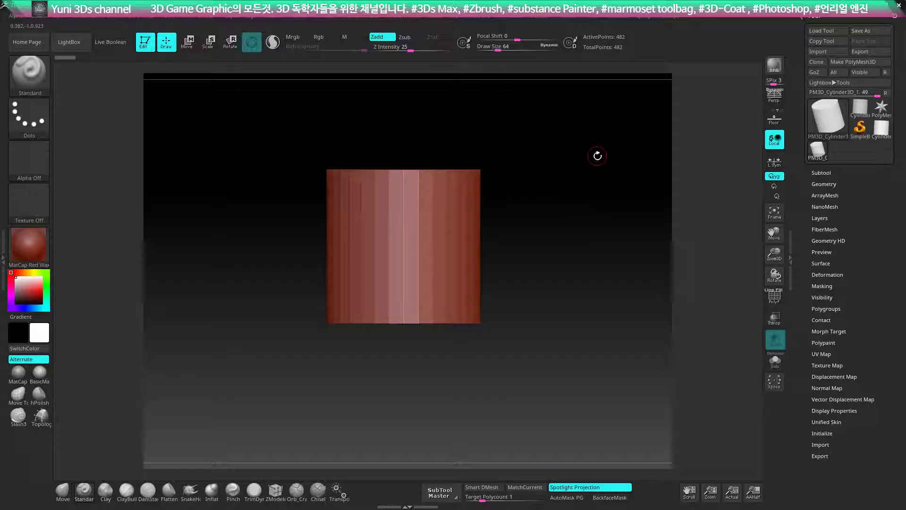
drag(576, 203, 583, 220)
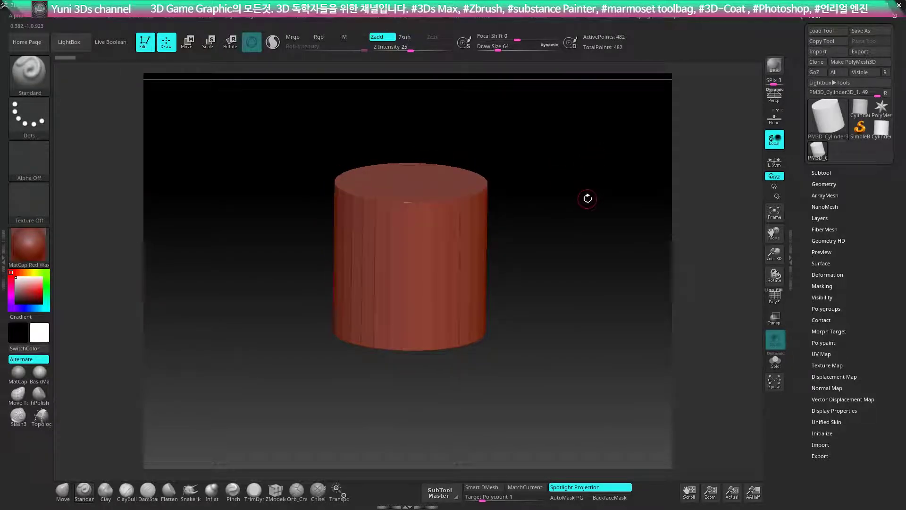
shift+drag(586, 199, 585, 237)
scroll(586, 242, up, 2)
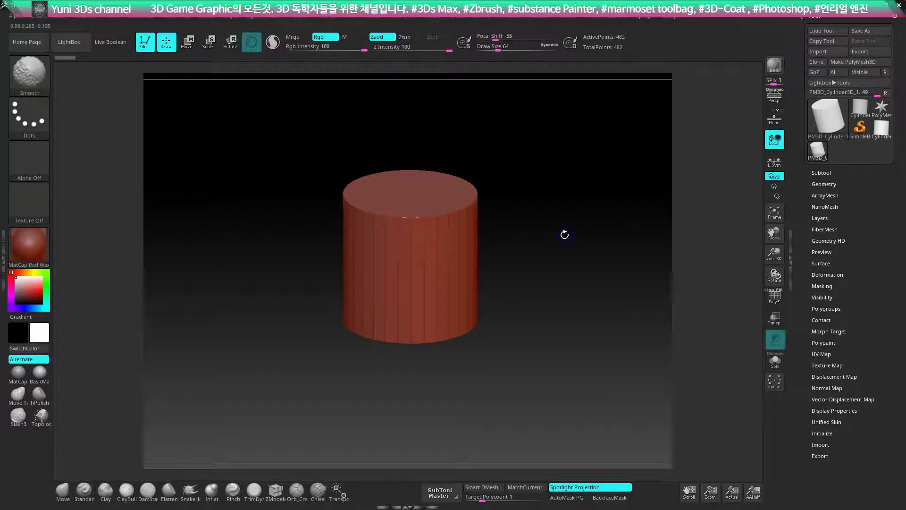
shift+drag(570, 247, 566, 242)
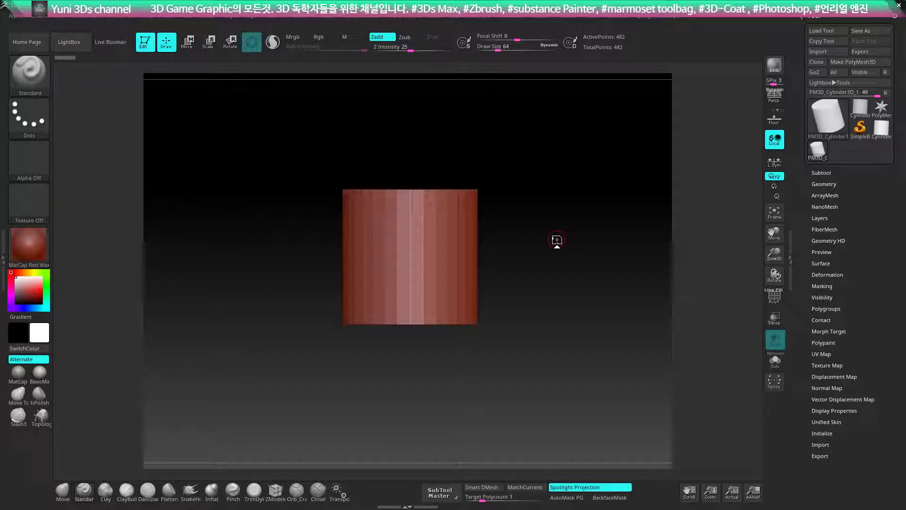
Expand the Tool palette's Geometry, ZRemesher and Modify Topology sections.
click(824, 184)
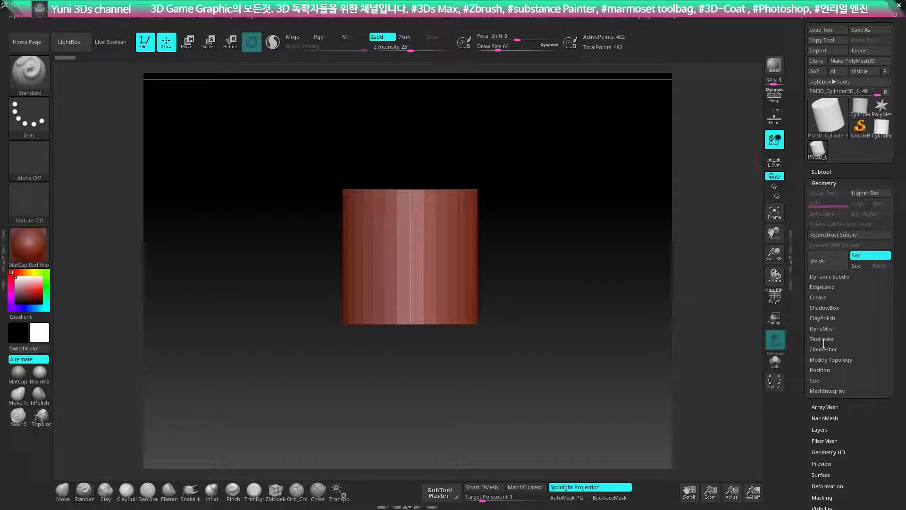
click(823, 350)
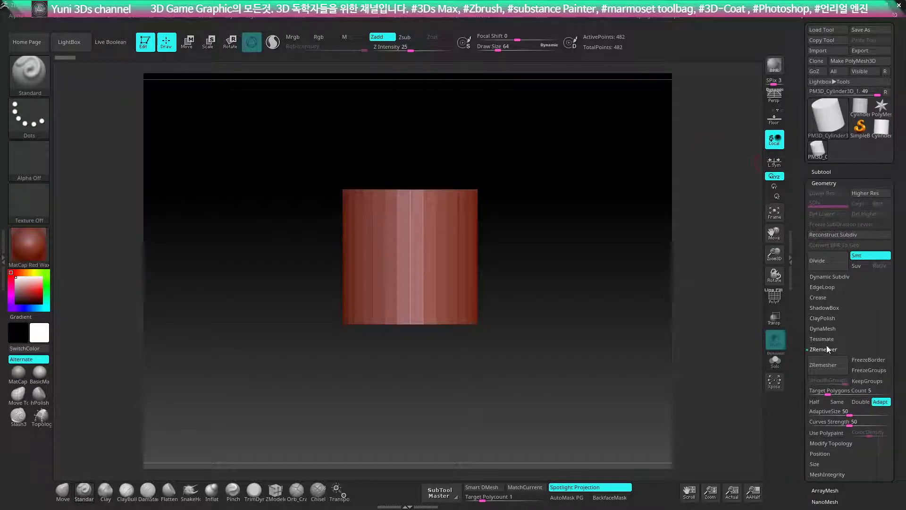
click(826, 347)
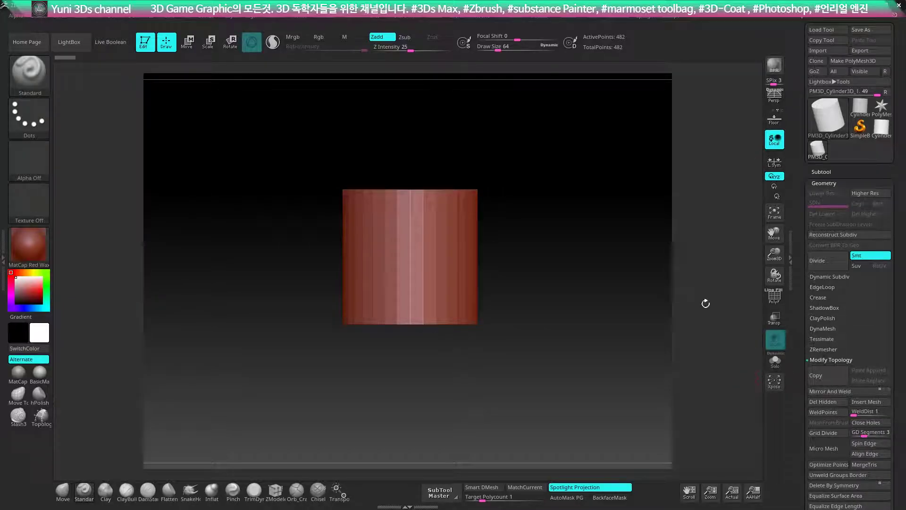
Cycle through the Subtool, Geometry, Deformation and Lazy Mouse stroke hotkey popups.
right_click(569, 154)
key(shift+s)
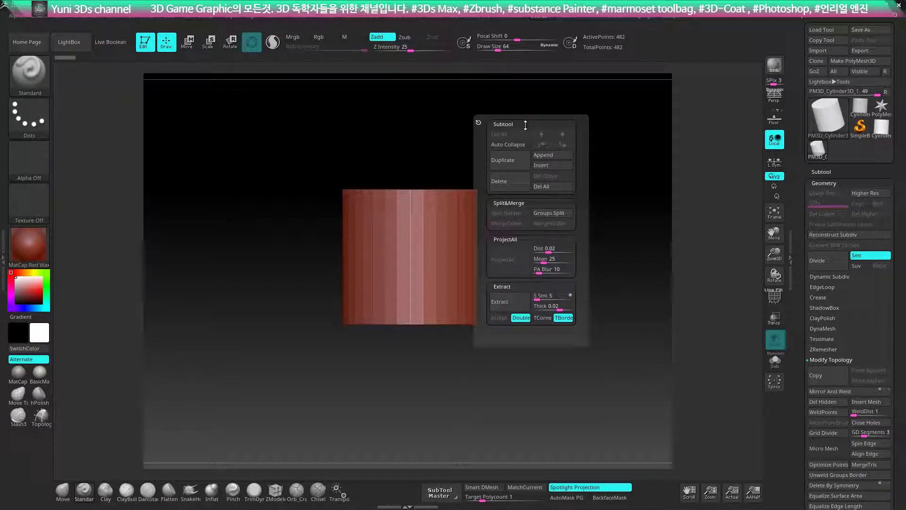
key(shift+g)
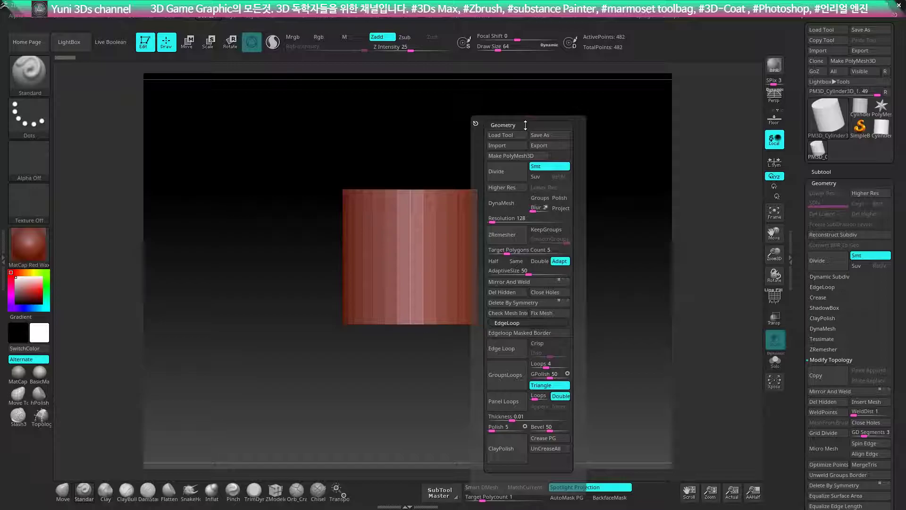
key(shift+d)
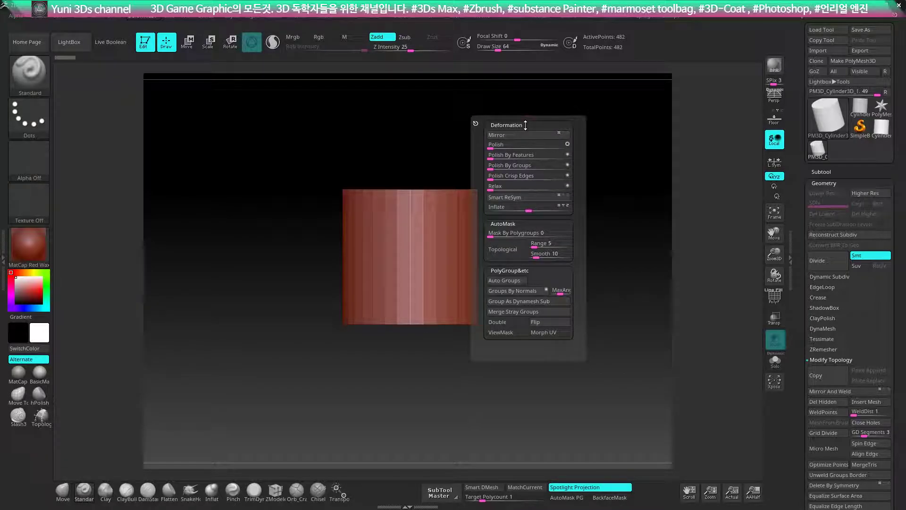
key(shift+c)
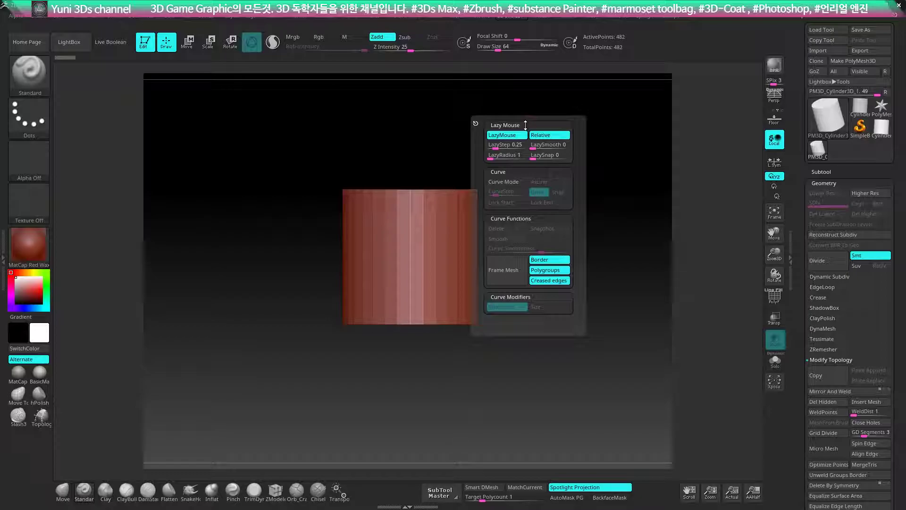
Give the cylinder the MatCap Gray material and switch to the Flatten brush.
key(g)
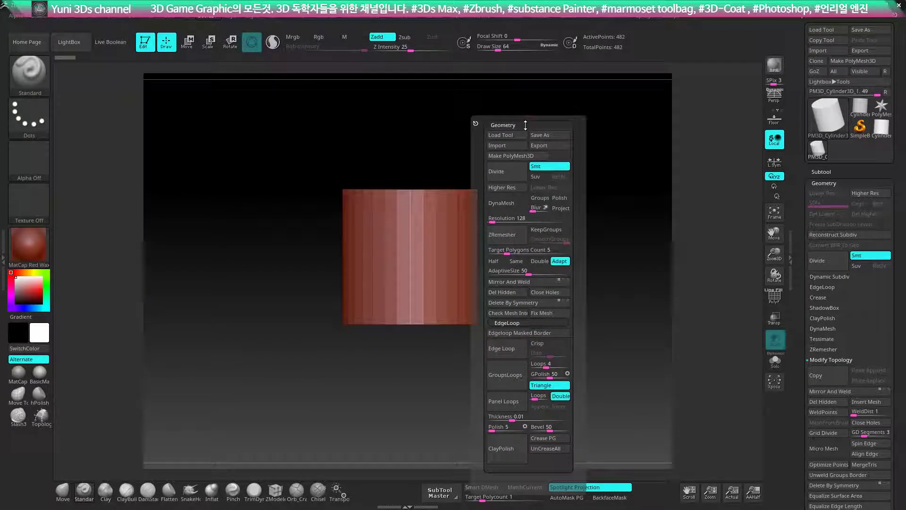
drag(585, 207, 576, 225)
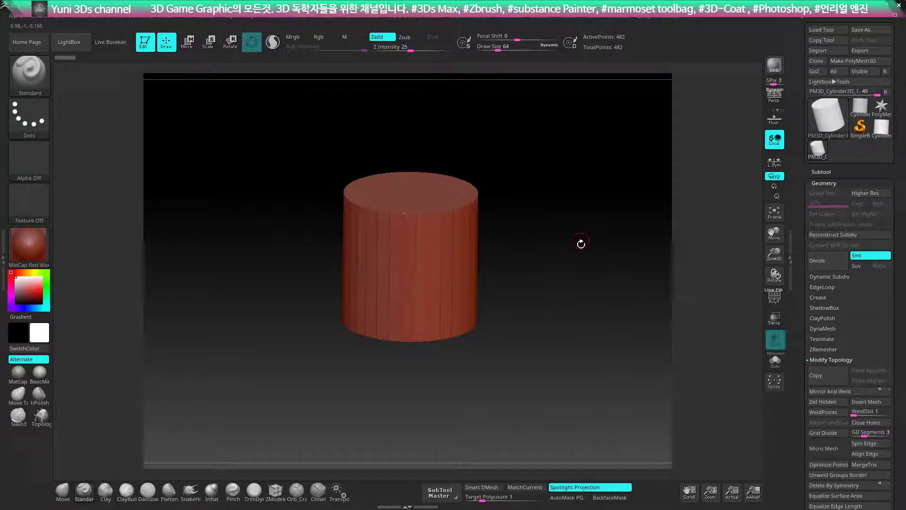
click(17, 373)
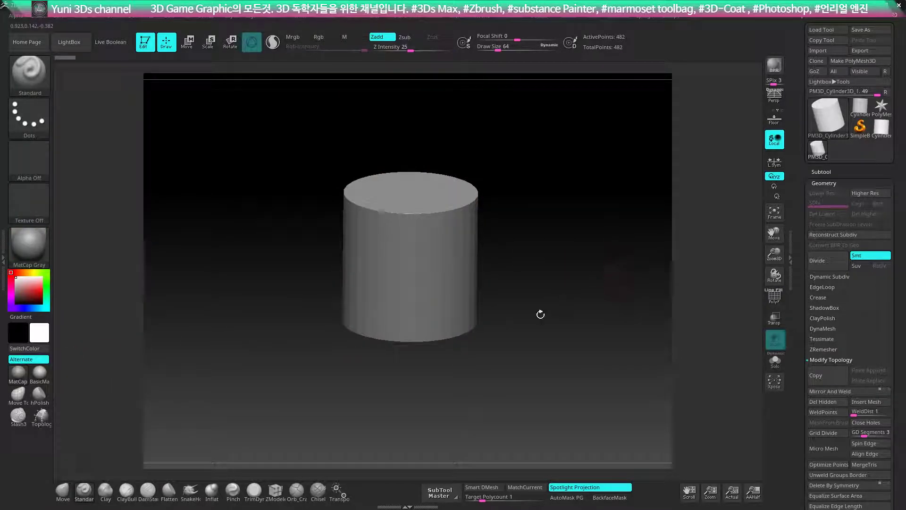
click(126, 491)
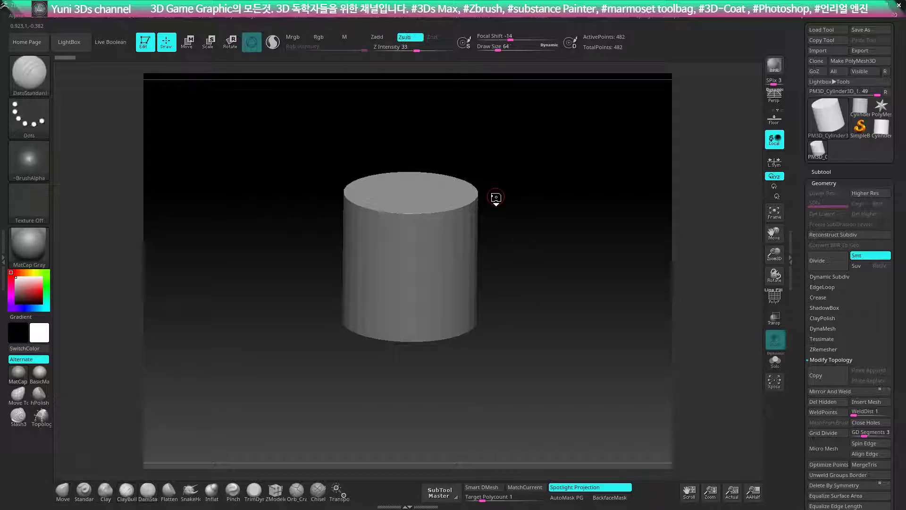
key(b)
key(f)
key(l)
Frame the cylinder with polyframe hidden and rotate it to a nearly frontal view.
mouse_move(496, 198)
shift+mouse_down()
mouse_move(552, 271)
mouse_move(554, 255)
shift+mouse_up()
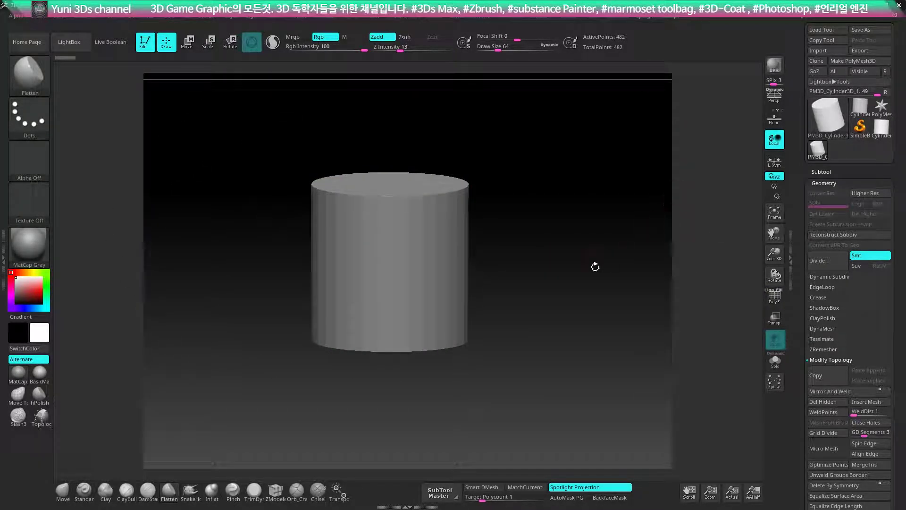
click(597, 255)
mouse_move(594, 249)
shift+mouse_down()
mouse_move(550, 286)
mouse_move(571, 277)
shift+mouse_up()
key(shift+f)
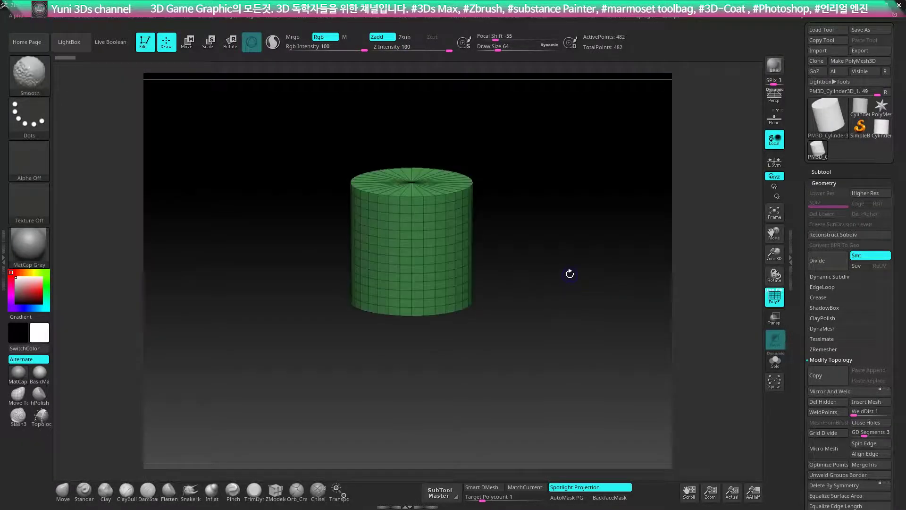
key(shift+f)
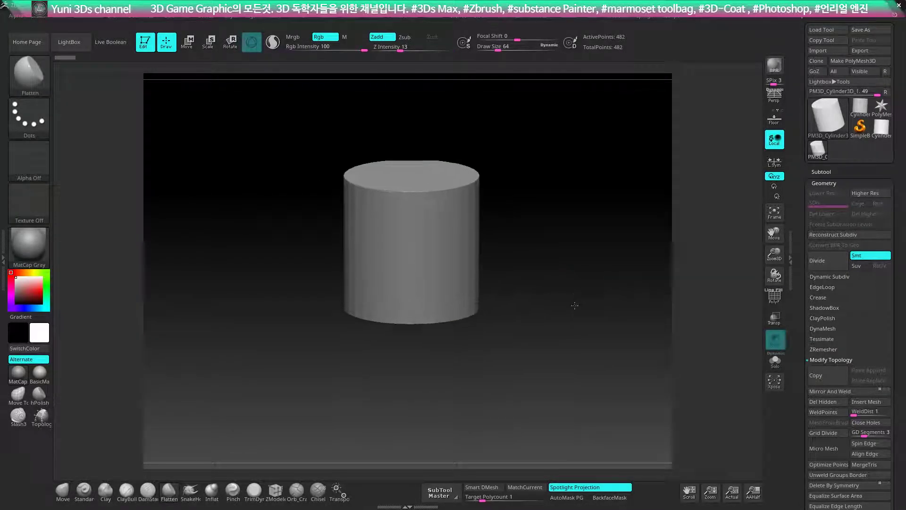
key(f)
shift+drag(589, 279, 590, 271)
key(shift+f)
key(shift+f)
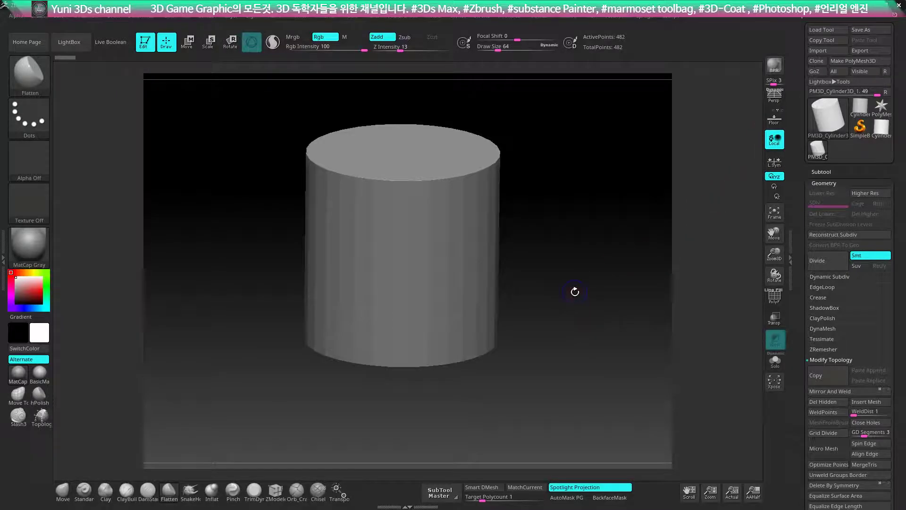
drag(581, 290, 592, 245)
Cycle the layouts through compact_UI, Sculpt01, canvas-only and compact_UI_brush_materials, ending on compact_UI.
key(b)
key(f)
key(l)
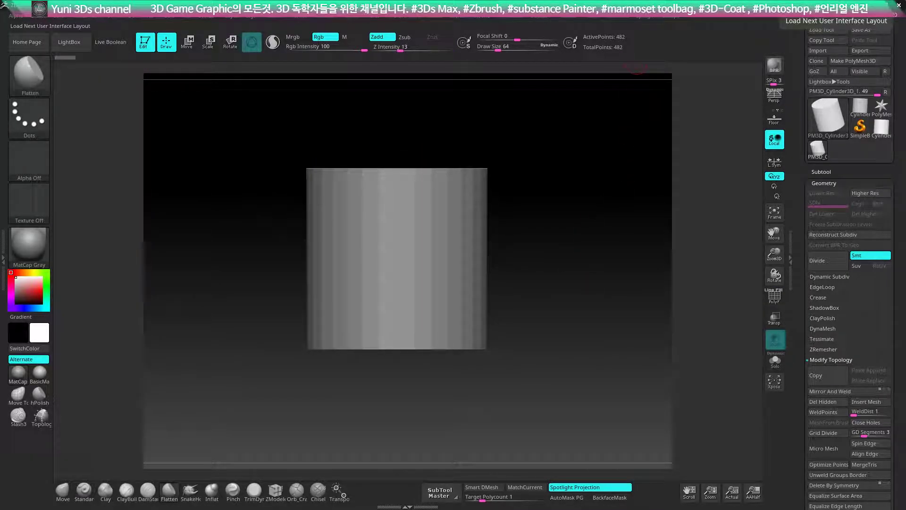
click(895, 15)
click(895, 15)
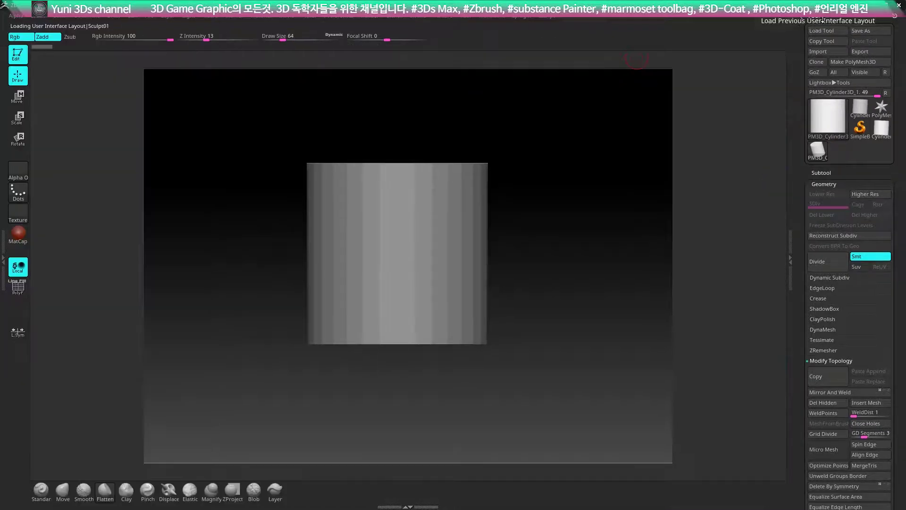
click(895, 15)
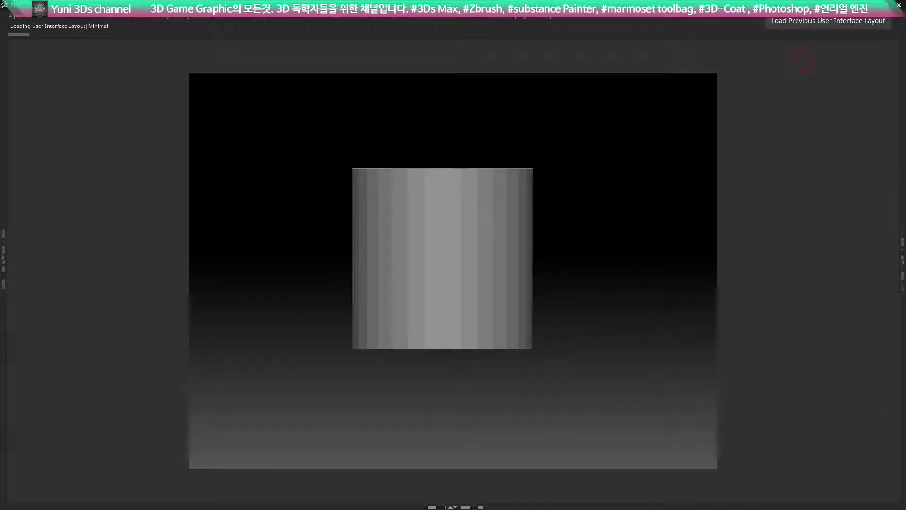
click(895, 15)
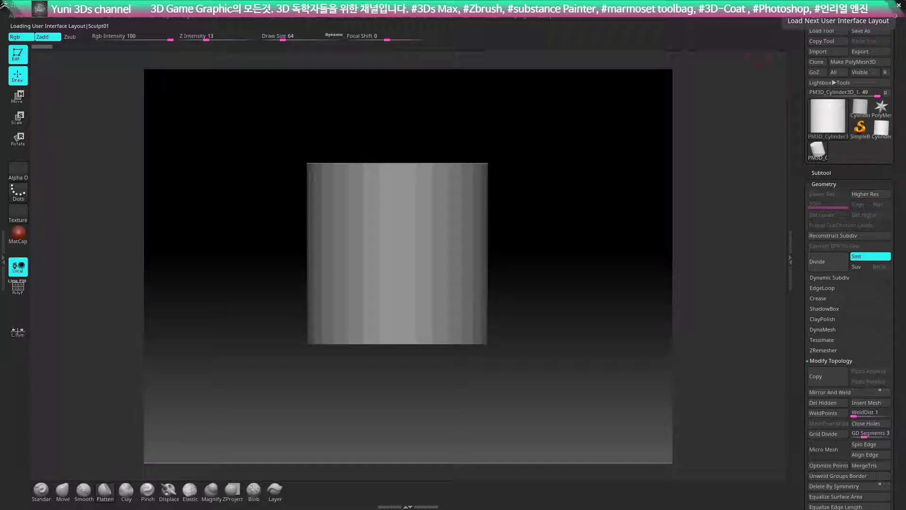
click(895, 16)
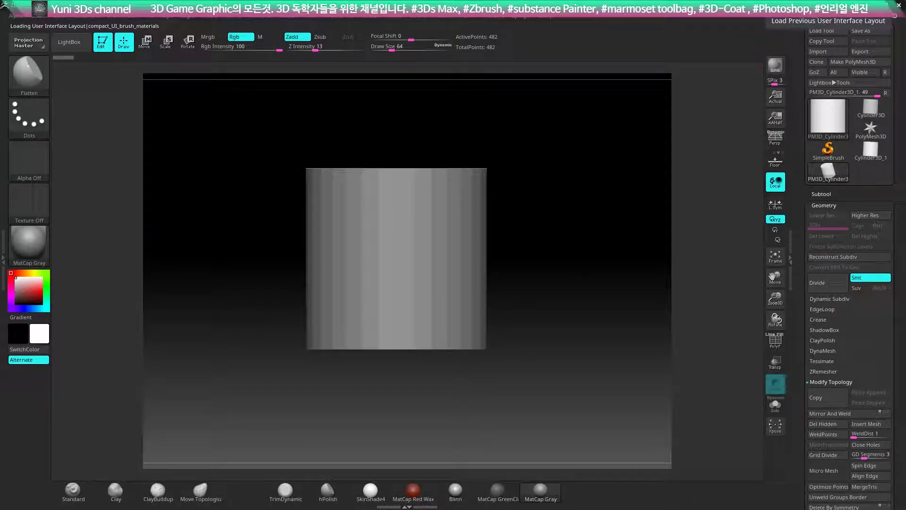
click(895, 15)
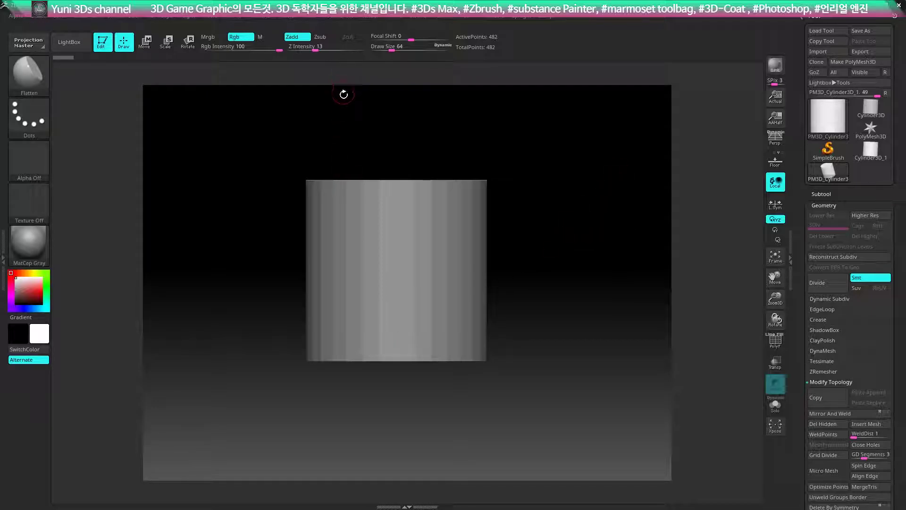
Turn on Enable Customize in Preferences > Config and open the left tray holding the Material palette.
click(339, 17)
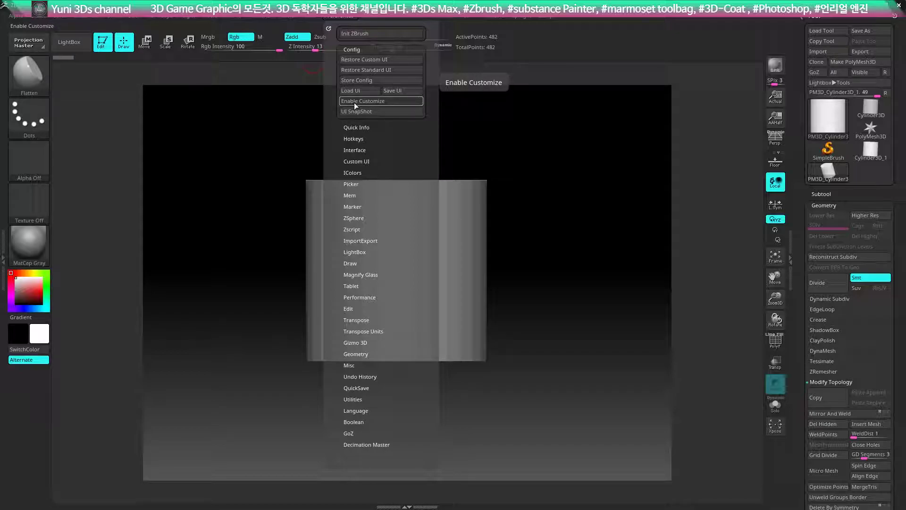
click(355, 102)
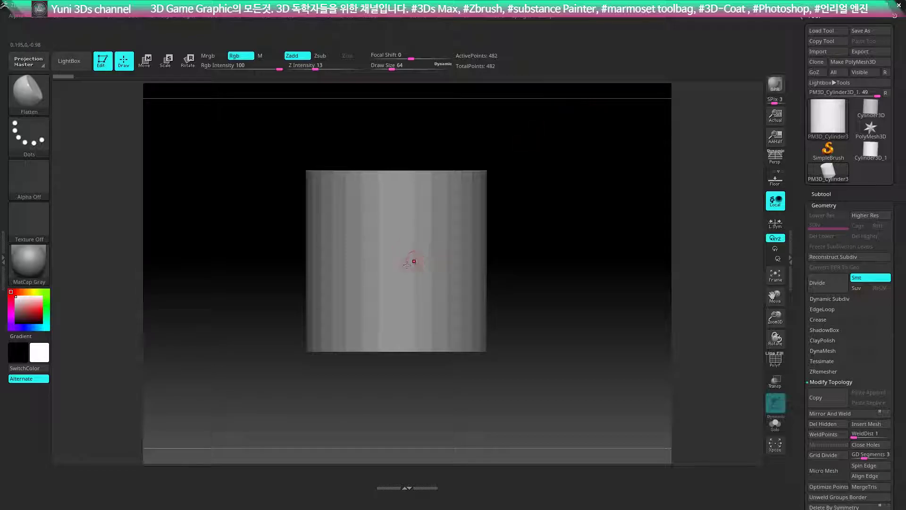
click(2, 240)
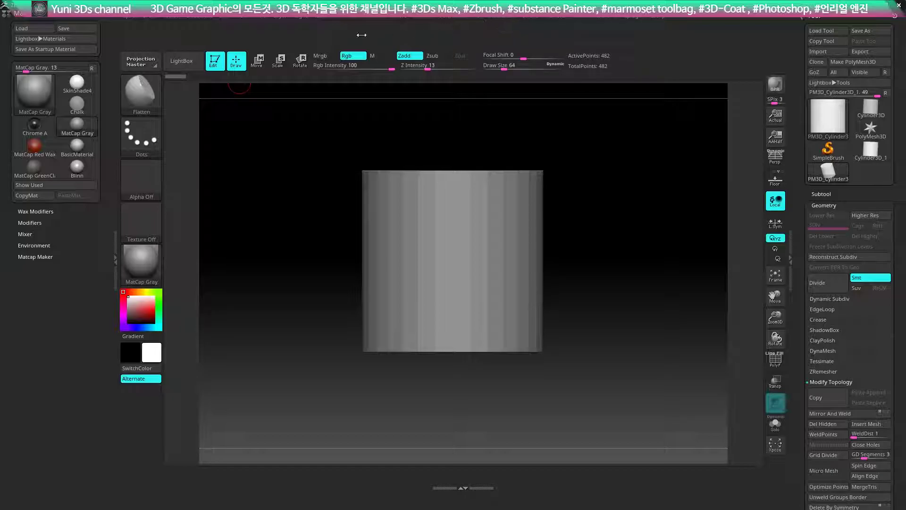
Drag the Brush palette into the left tray below the Materials and scroll its brush list.
click(150, 18)
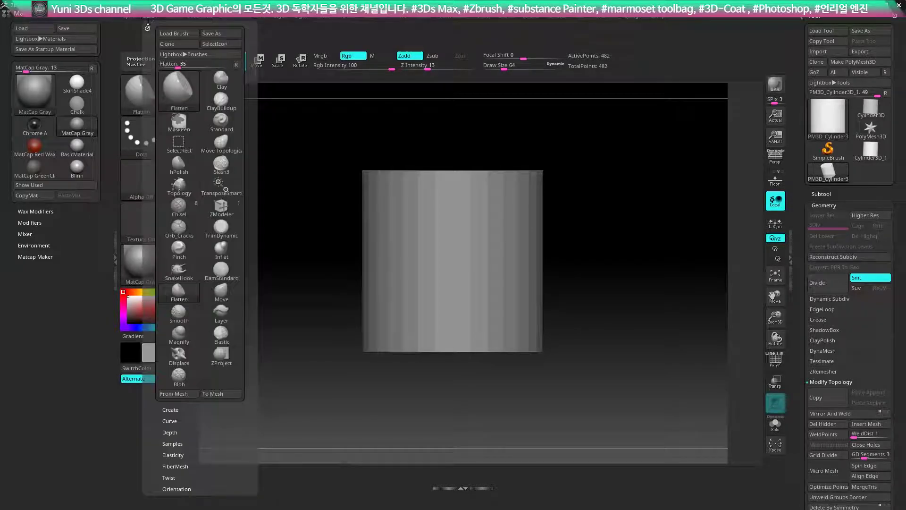
drag(148, 27, 61, 298)
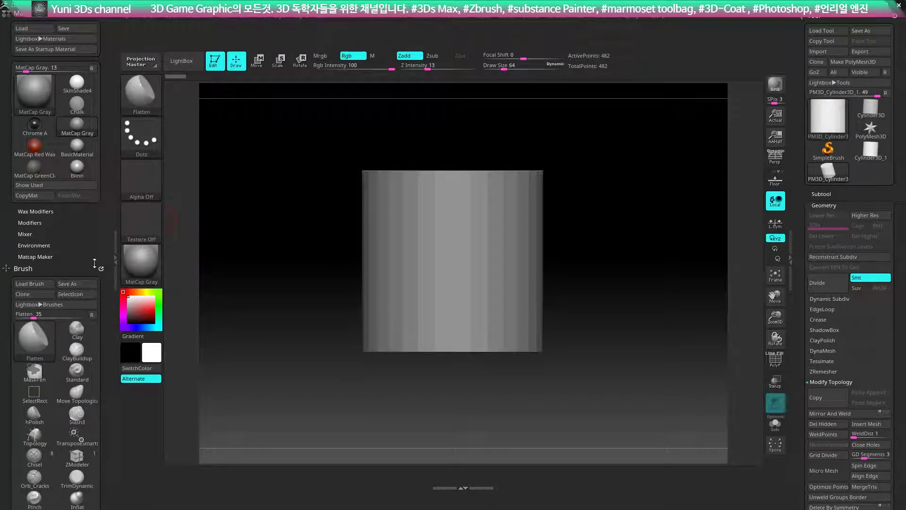
scroll(57, 236, down, 5)
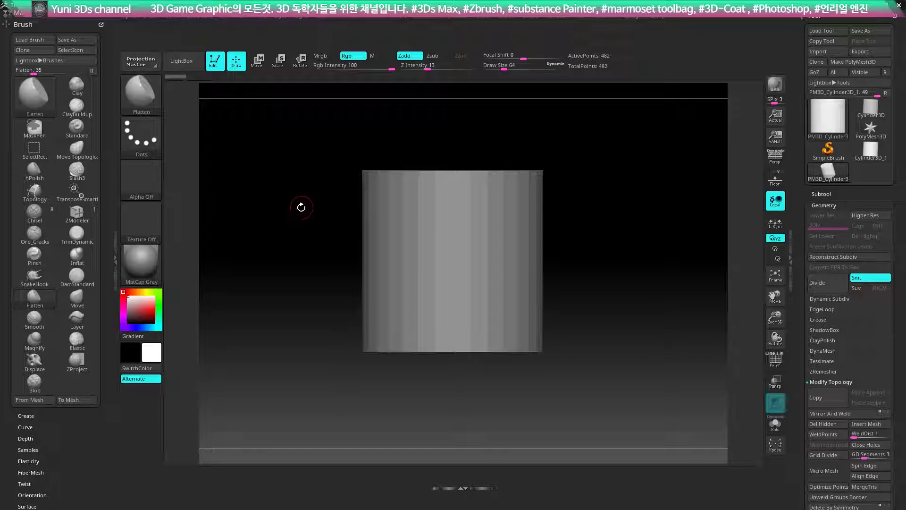
Add the Move Topological and Standard brushes to a shelf below the canvas.
key(ctrl)
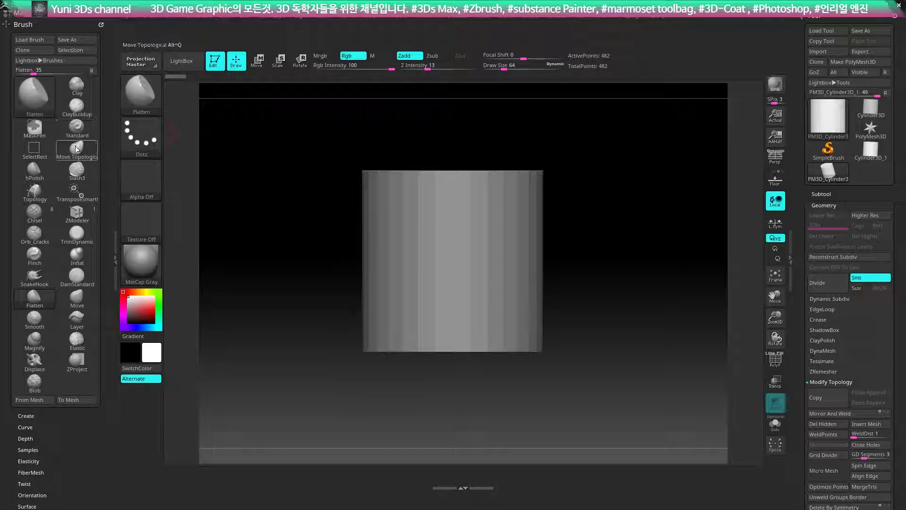
ctrl+alt+drag(78, 150, 253, 411)
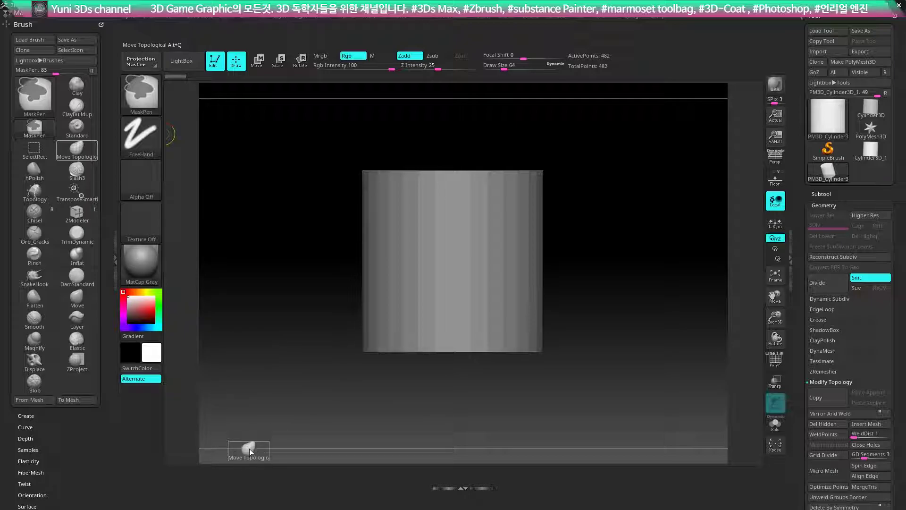
ctrl+alt+drag(250, 449, 184, 480)
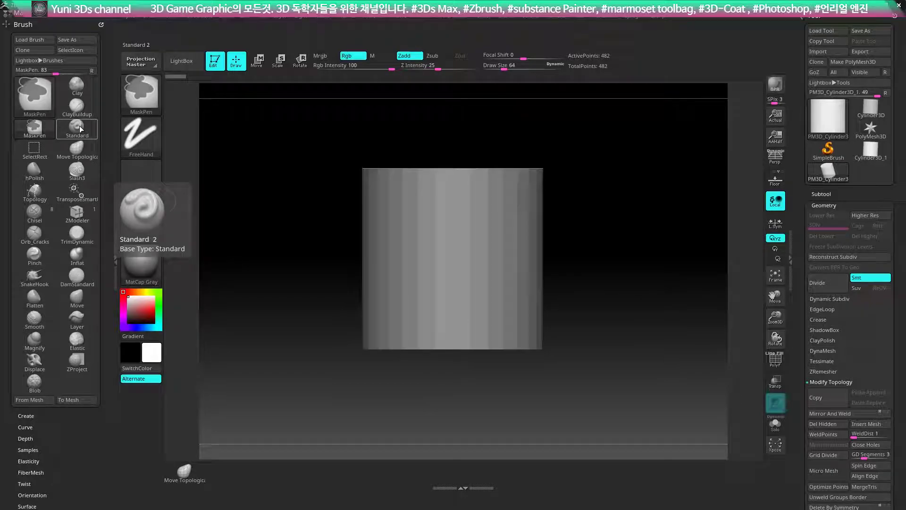
mouse_move(79, 126)
ctrl+alt+mouse_down()
mouse_move(259, 471)
mouse_move(227, 471)
ctrl+alt+mouse_up()
key(b)
key(f)
key(l)
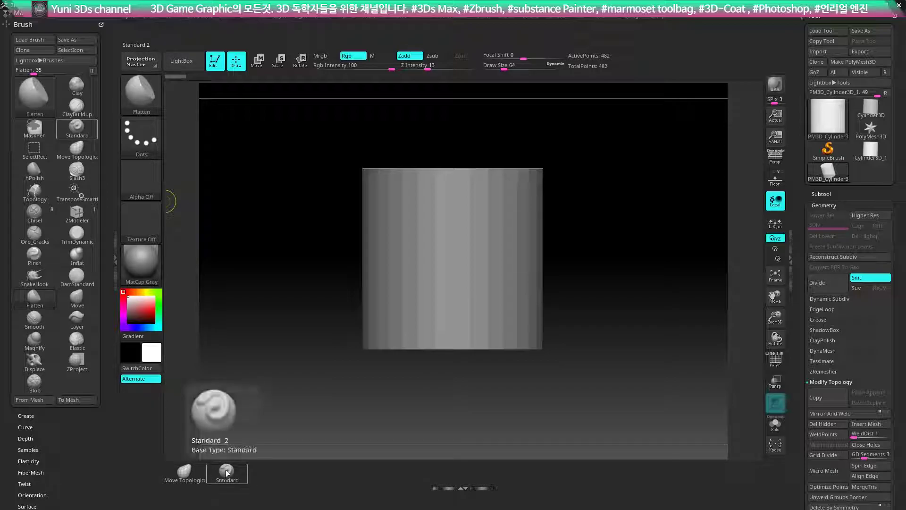
Reposition the Standard brush on the shelf, drag it off again, and open Preferences.
ctrl+alt+drag(227, 473, 211, 475)
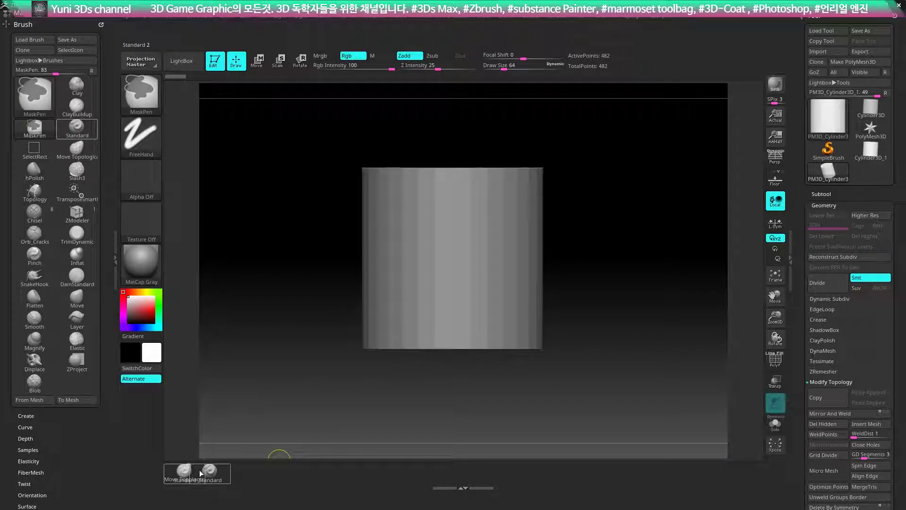
ctrl+alt+drag(211, 475, 192, 475)
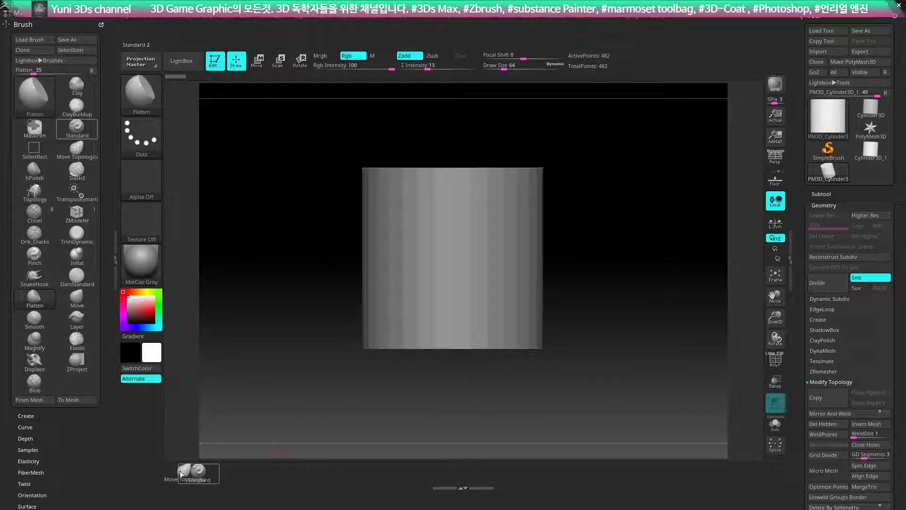
key(ctrl)
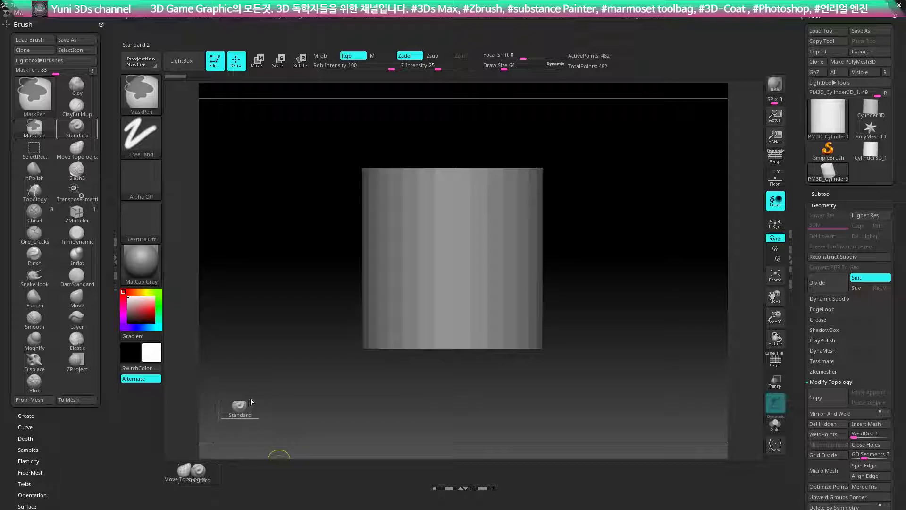
ctrl+alt+drag(207, 473, 223, 400)
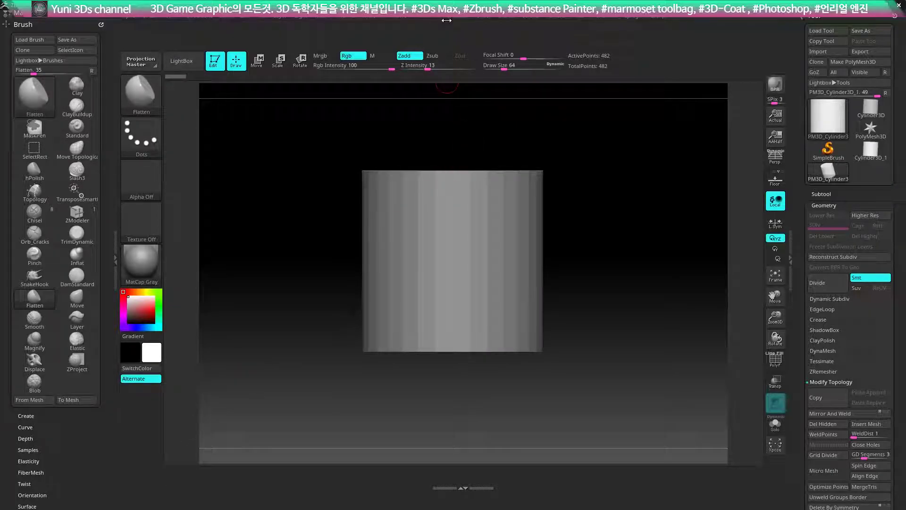
click(449, 18)
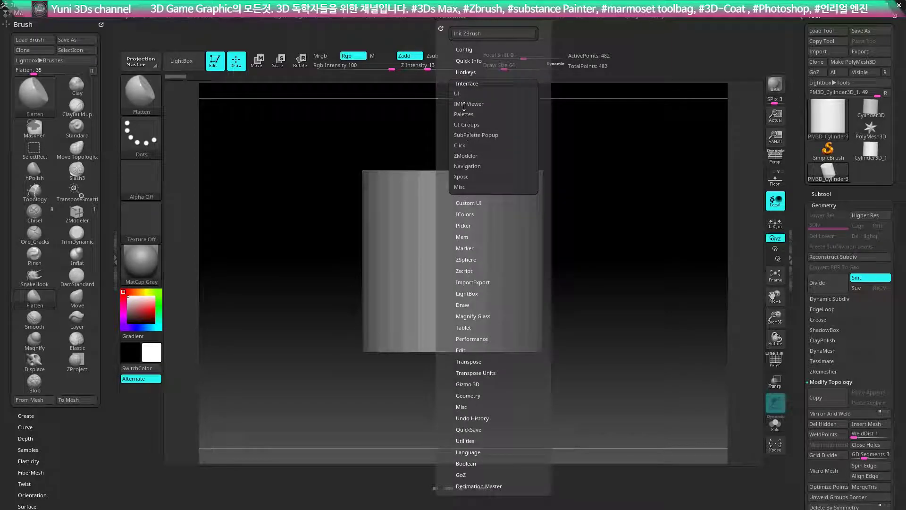
Turn off Wide Buttons in Preferences > Interface > UI and shelve the Standard and Slash3 brushes.
click(466, 83)
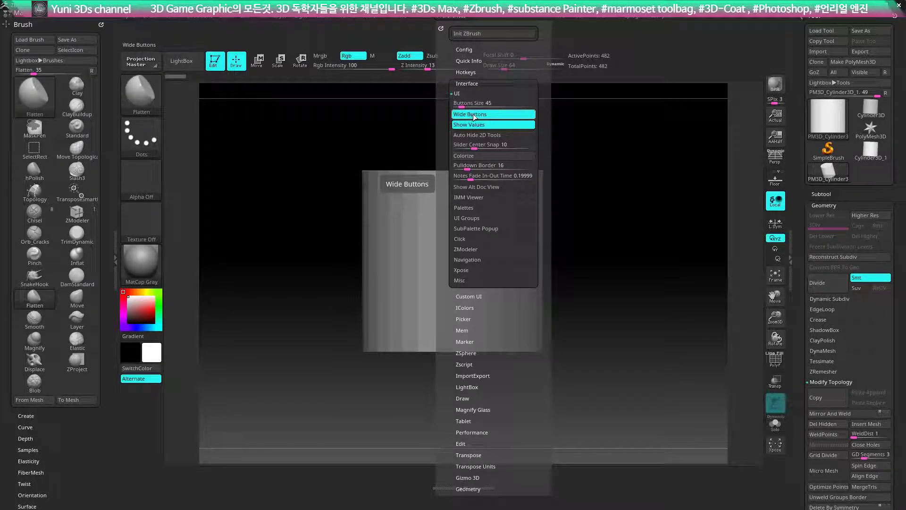
click(474, 116)
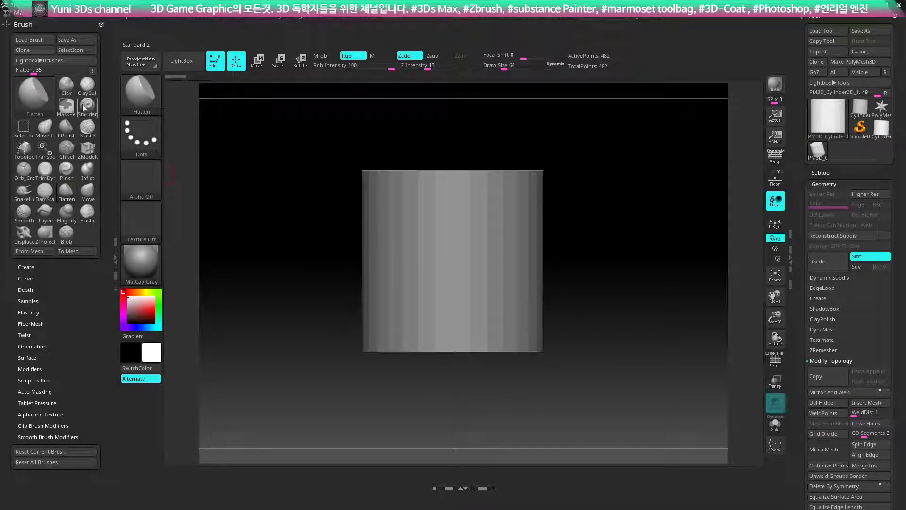
ctrl+alt+drag(84, 107, 172, 474)
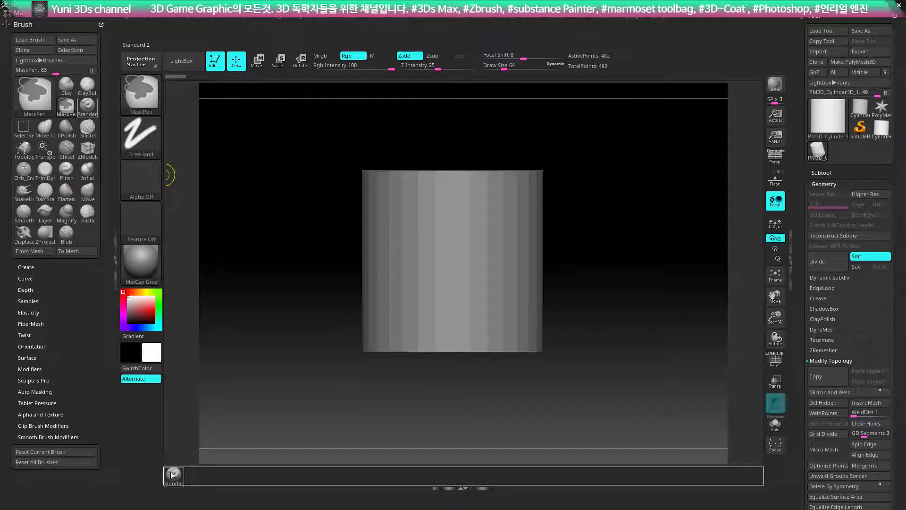
ctrl+alt+drag(87, 128, 195, 472)
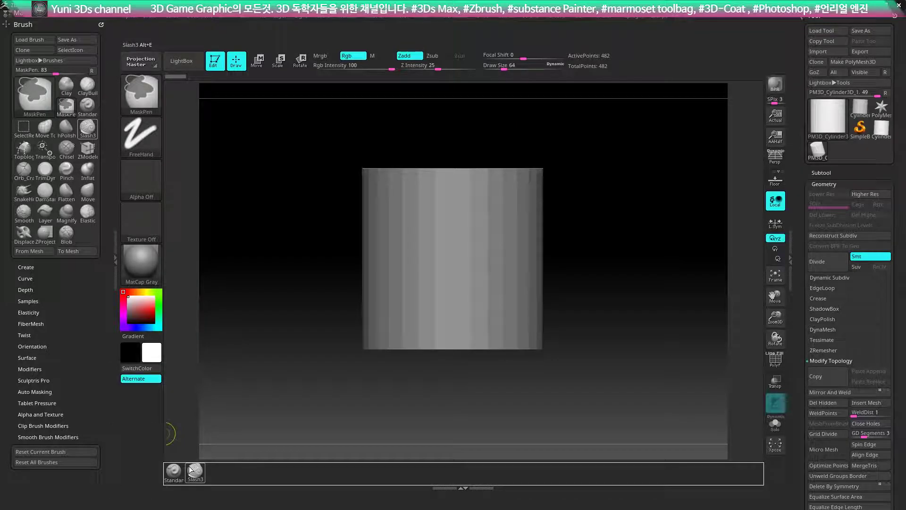
key(b)
key(f)
key(l)
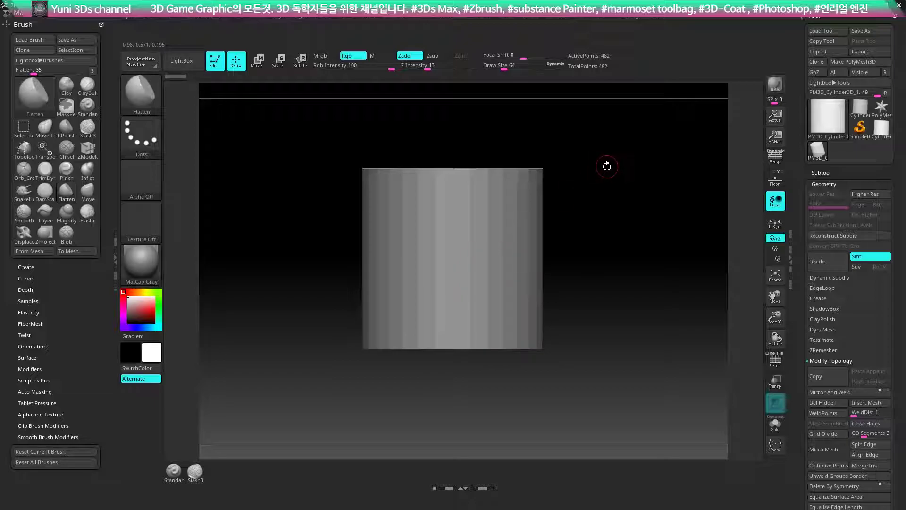
Ctrl-drag the Geometry Divide button onto the shelf beside Slash3 and collapse the Brush palette.
key(ctrl)
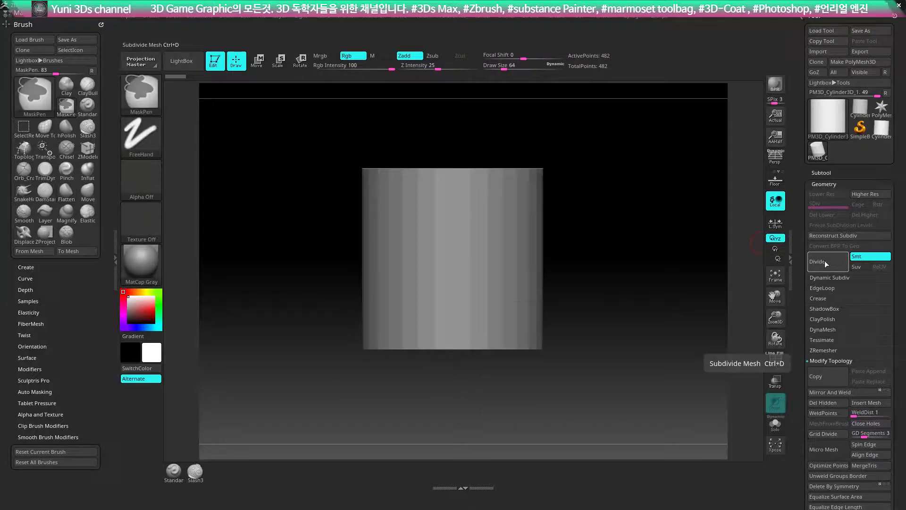
ctrl+alt+drag(230, 461, 222, 471)
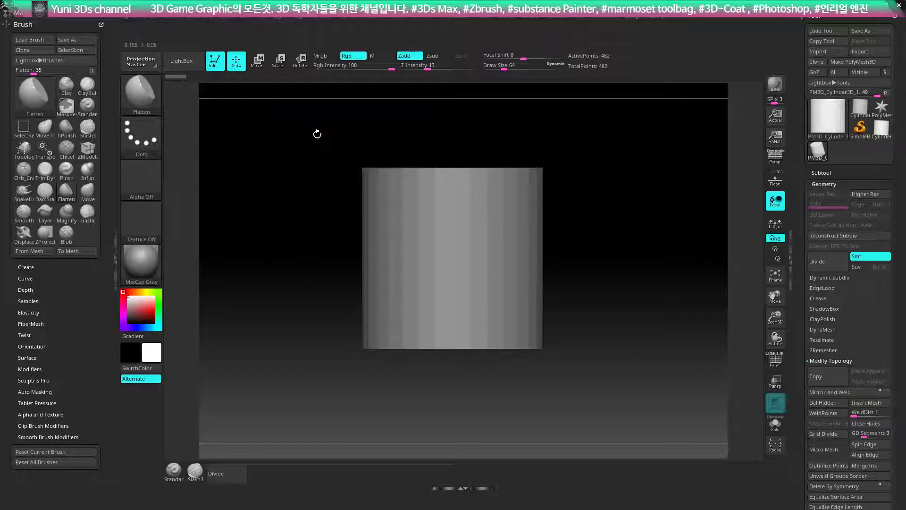
click(22, 24)
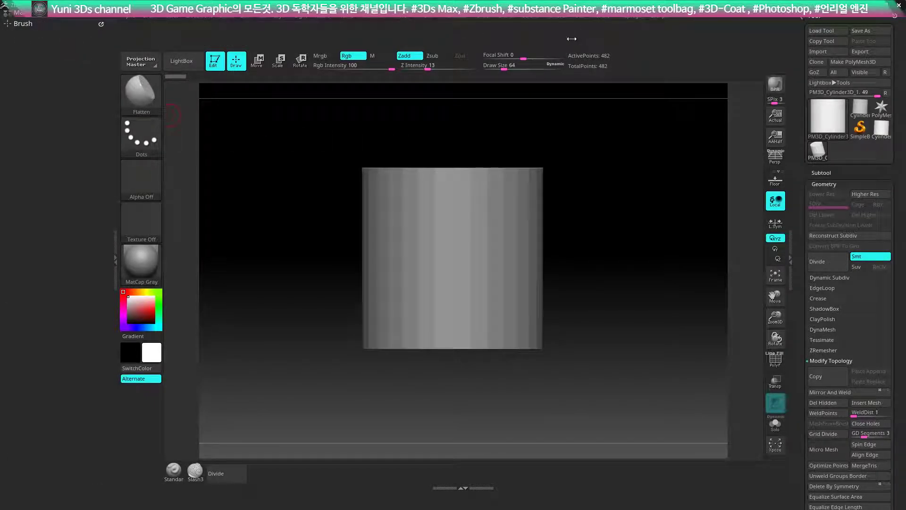
click(448, 20)
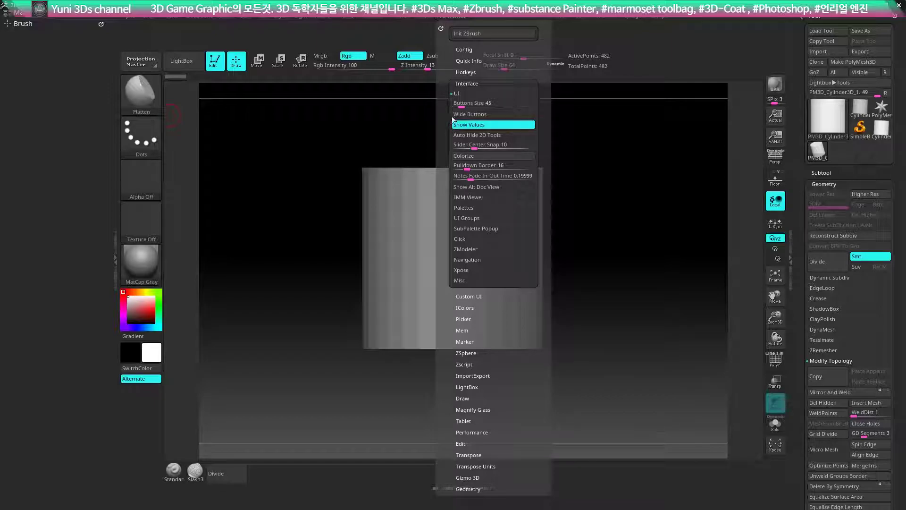
Create a custom menu titled 'test' from Custom UI preferences and dock it in the left tray.
click(467, 83)
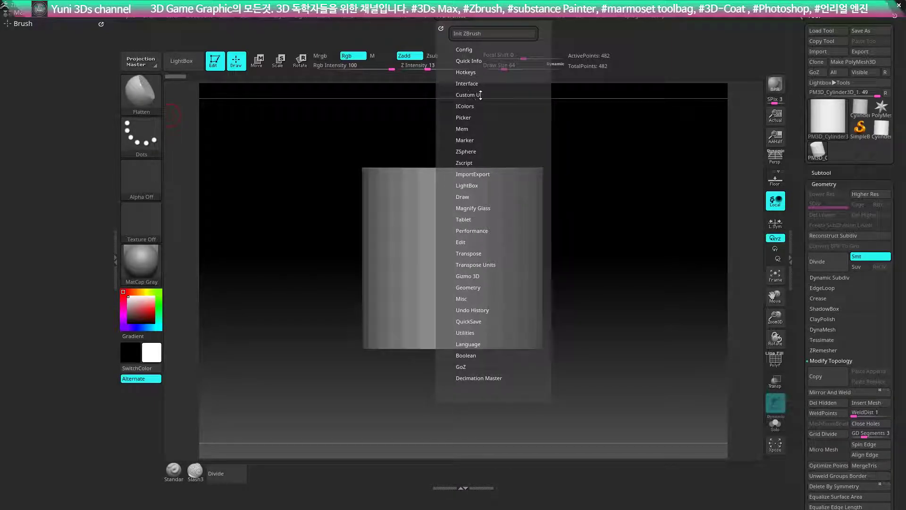
click(471, 95)
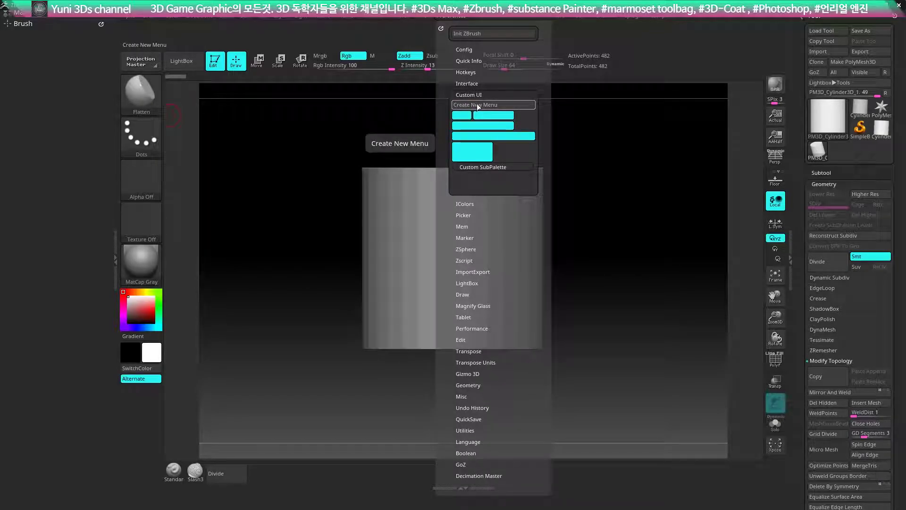
click(477, 104)
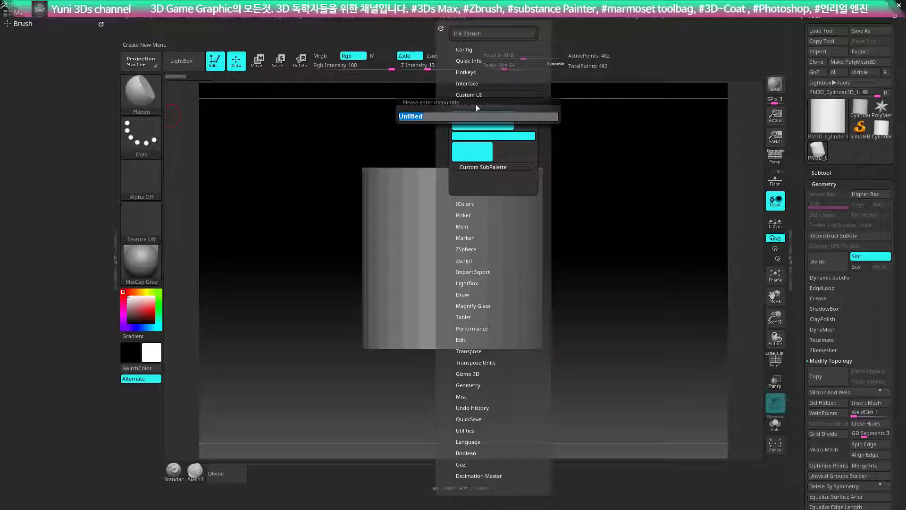
text(test)
key(Return)
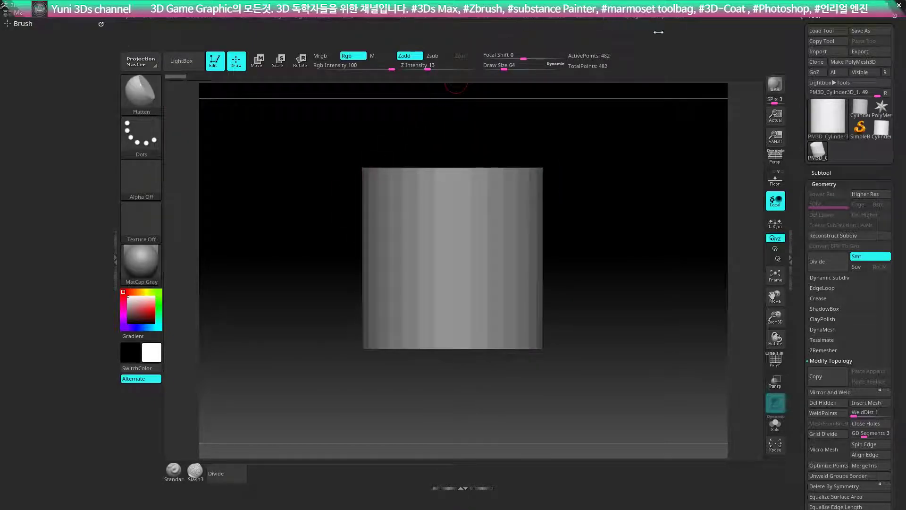
click(684, 18)
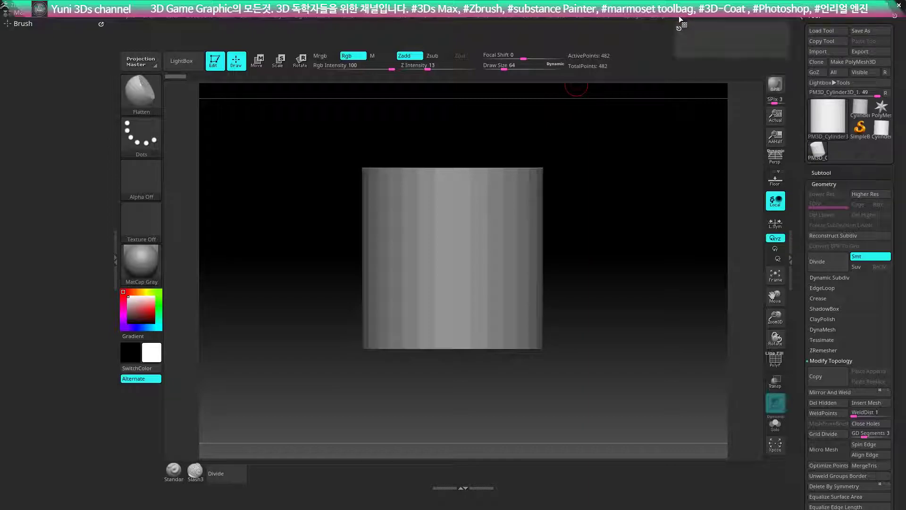
drag(678, 20, 57, 36)
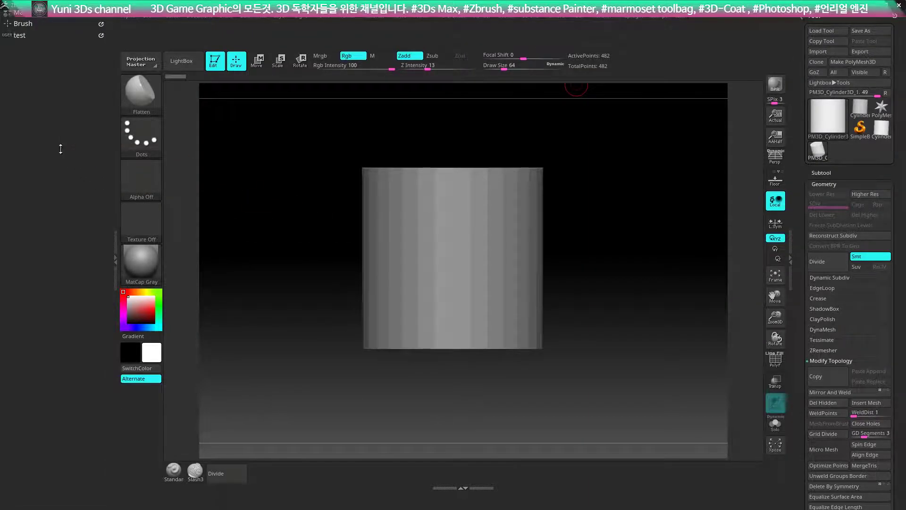
Reopen the Preferences menu so the Custom UI options are showing.
click(452, 18)
click(452, 16)
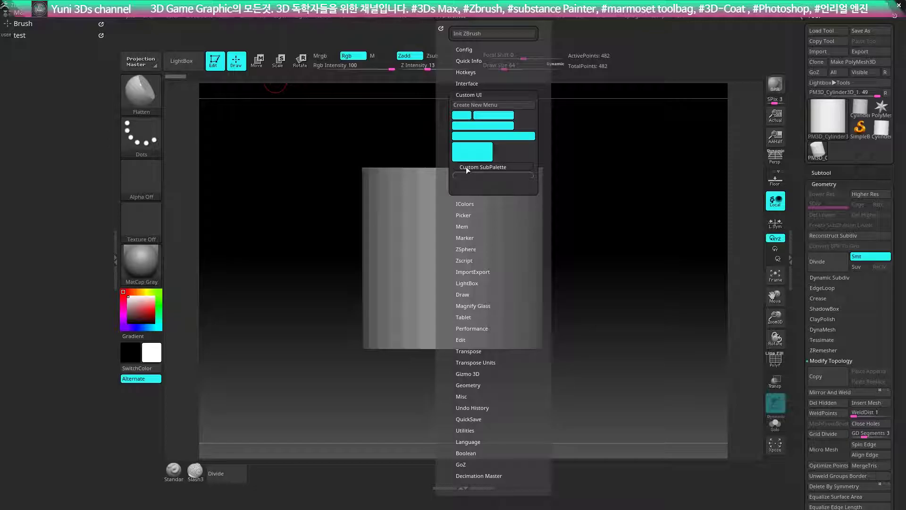
Add a Custom SubPalette to the test menu and close Preferences.
key(ctrl)
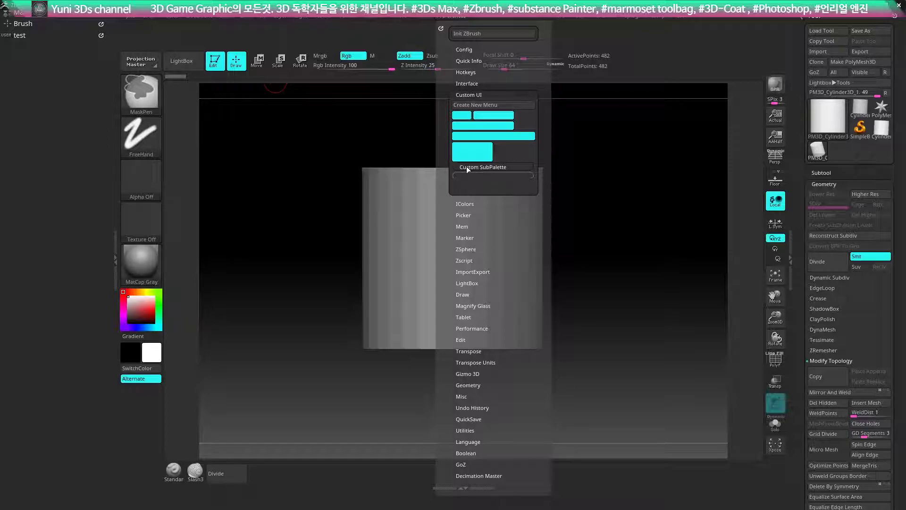
mouse_move(467, 168)
ctrl+alt+mouse_down()
mouse_move(253, 155)
mouse_move(34, 75)
mouse_move(20, 42)
ctrl+alt+mouse_up()
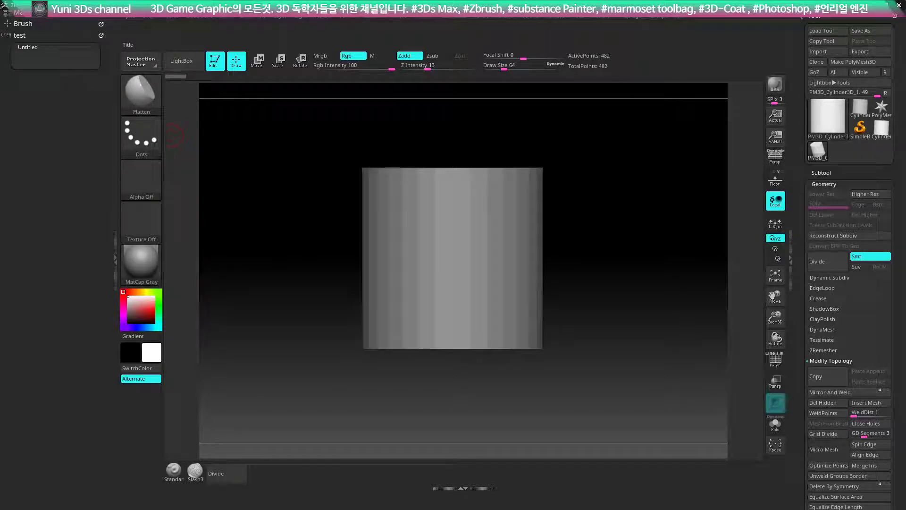
click(451, 15)
Fill the Untitled subpalette with Divide, Smt, Suv and ReUV, and bring up its title prompt.
mouse_move(827, 261)
ctrl+alt+mouse_down()
mouse_move(770, 260)
mouse_move(33, 63)
ctrl+alt+mouse_up()
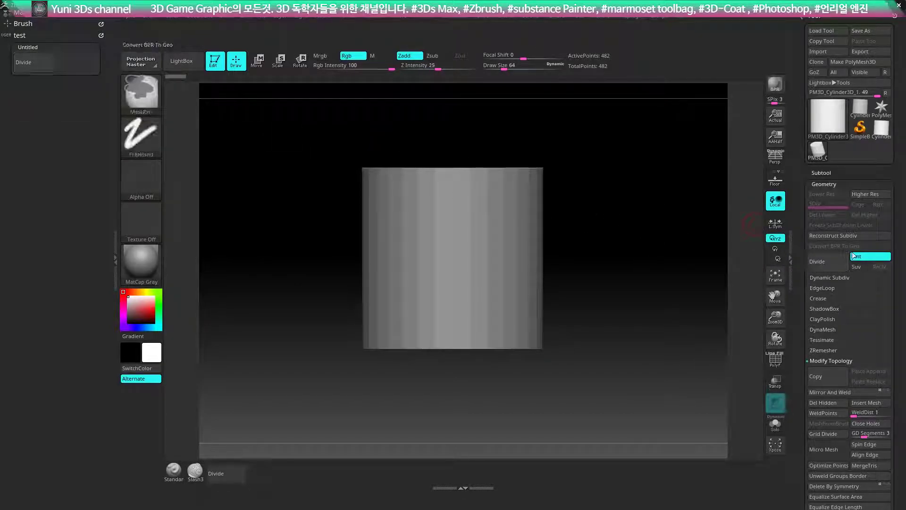
ctrl+alt+drag(870, 257, 62, 60)
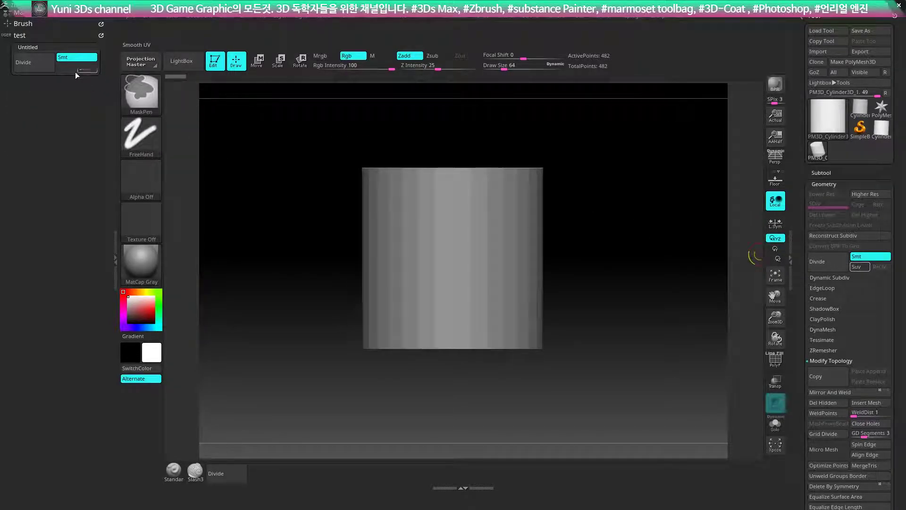
ctrl+alt+drag(860, 267, 66, 68)
ctrl+alt+drag(150, 141, 86, 67)
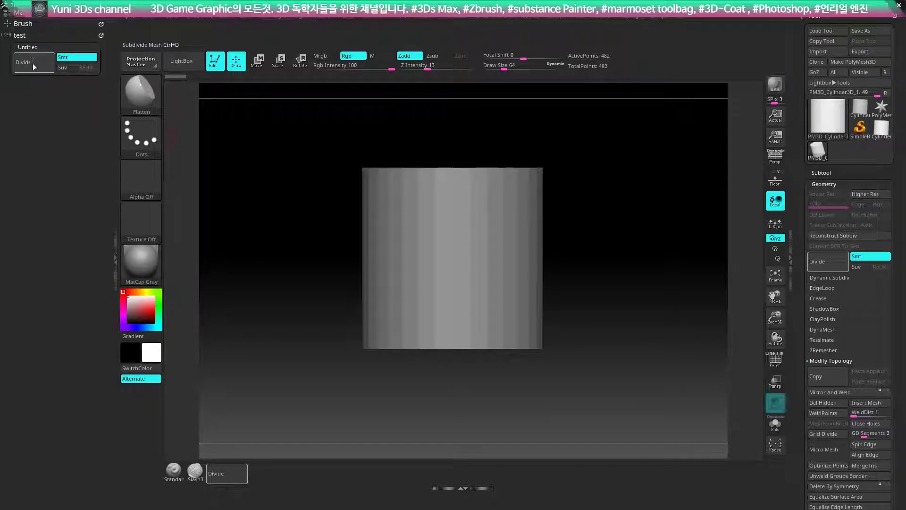
key(ctrl)
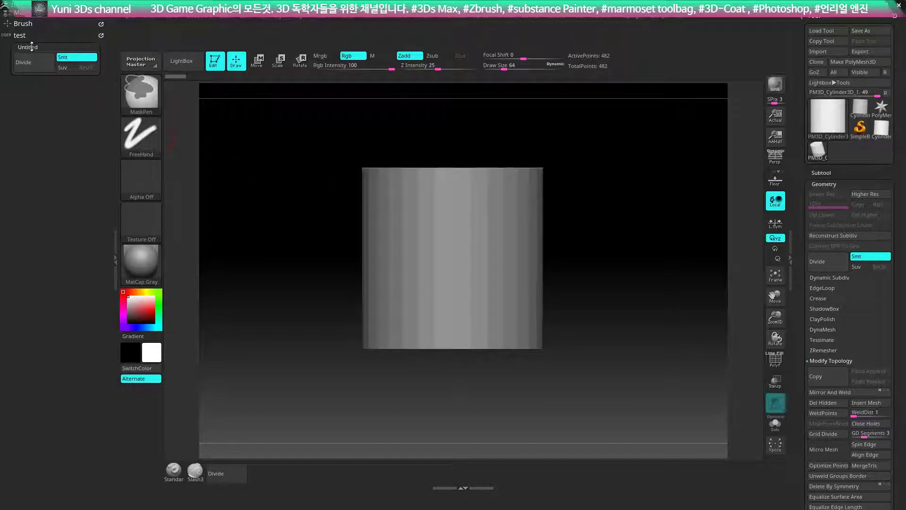
ctrl+click(29, 48)
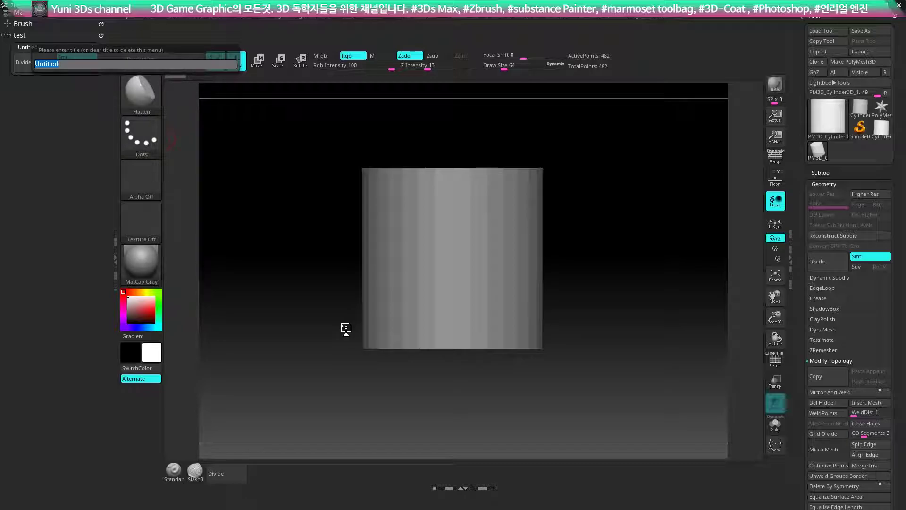
Rename the Untitled custom subpalette to test1.
key(Return)
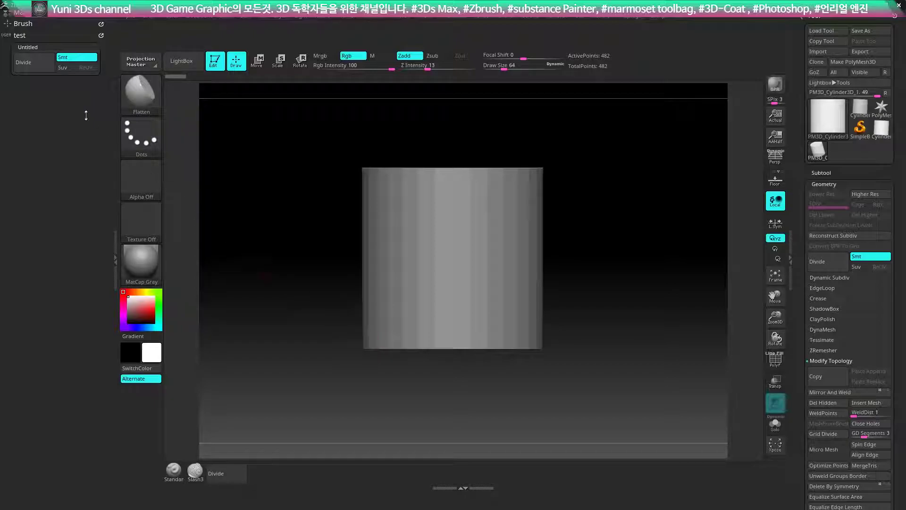
click(45, 48)
text(test1)
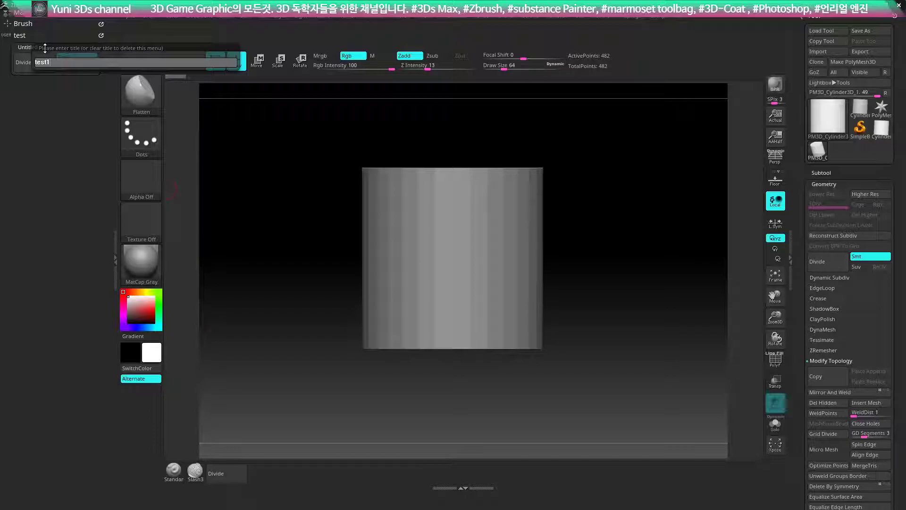
key(Return)
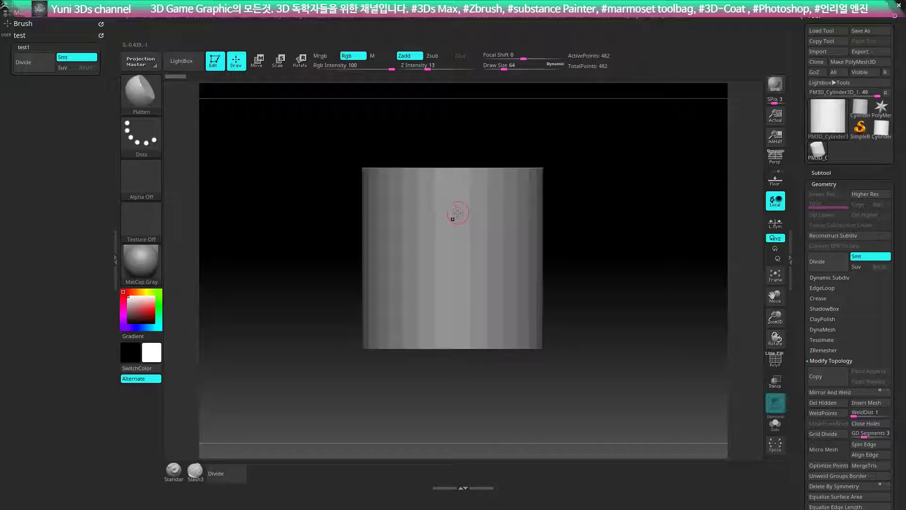
Turn off Enable Customize in Preferences > Config.
click(451, 16)
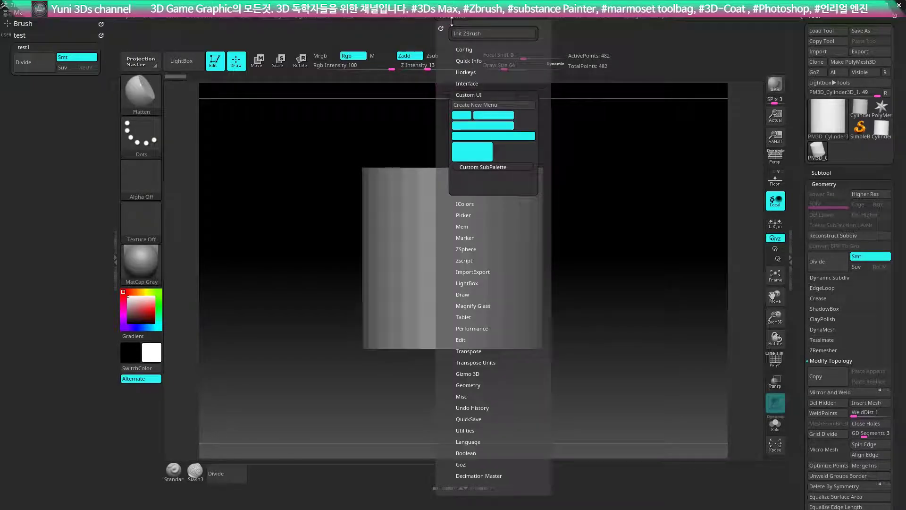
click(463, 49)
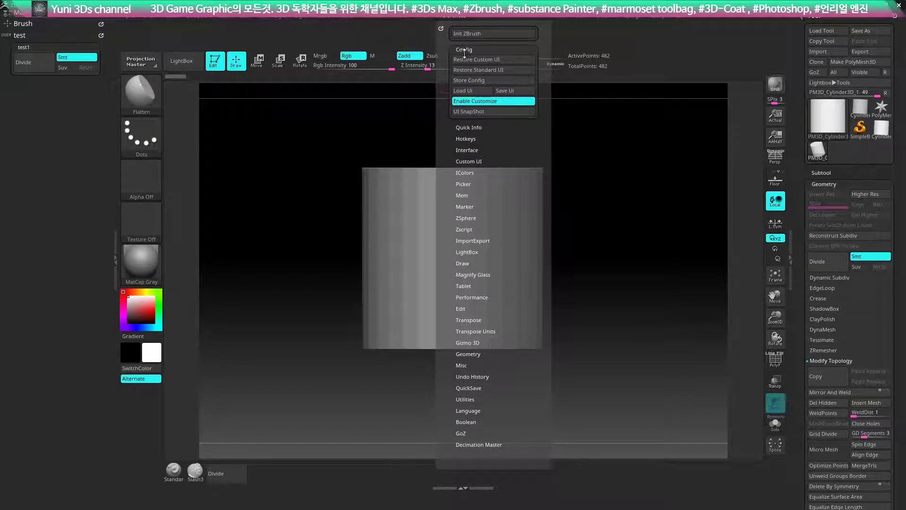
click(470, 101)
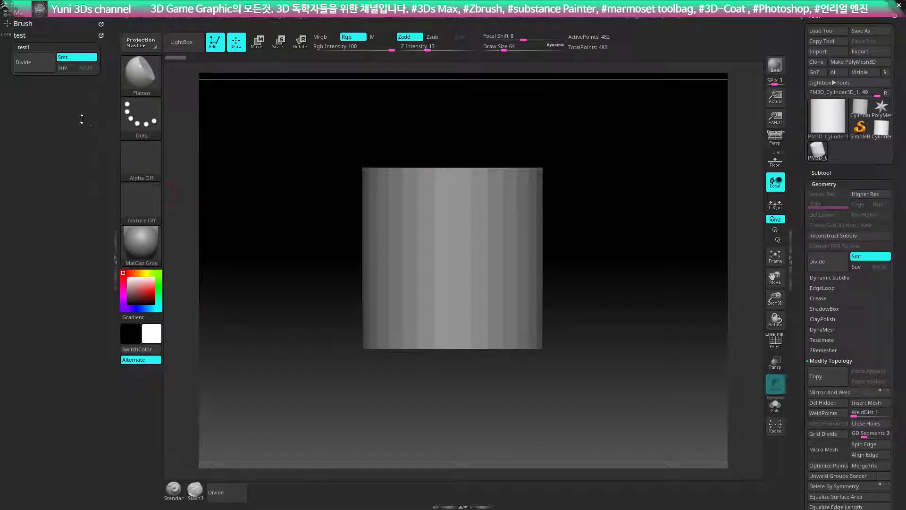
key(ctrl)
Assign Ctrl+D as the test menu's hotkey, overriding its old use, and test the popup palette.
drag(23, 35, 27, 2)
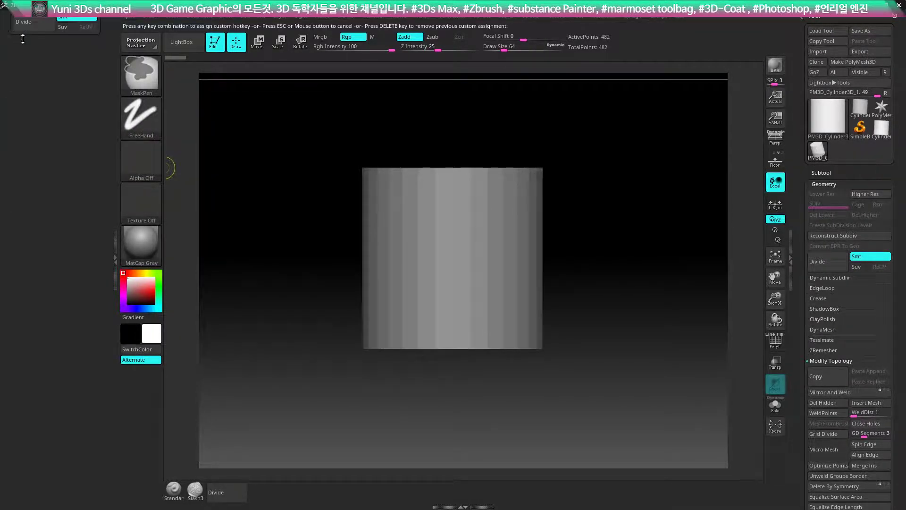
drag(68, 58, 71, 101)
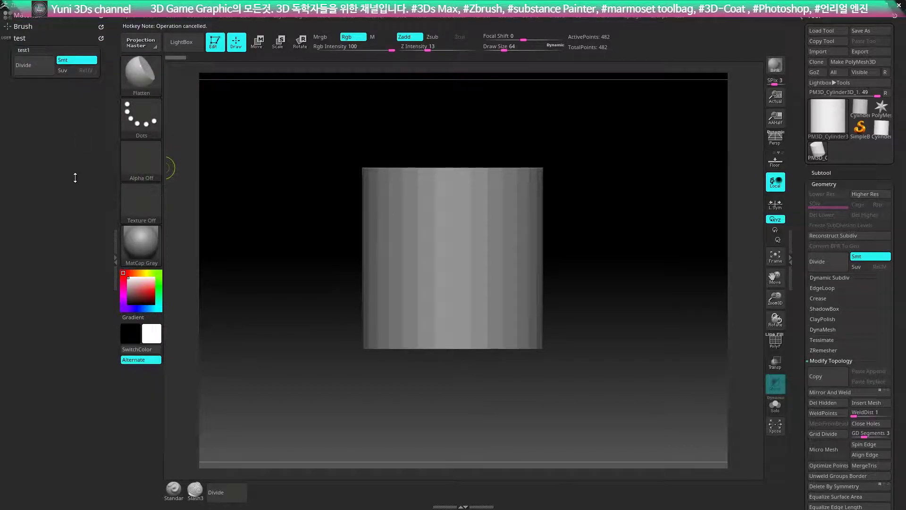
ctrl+alt+click(30, 38)
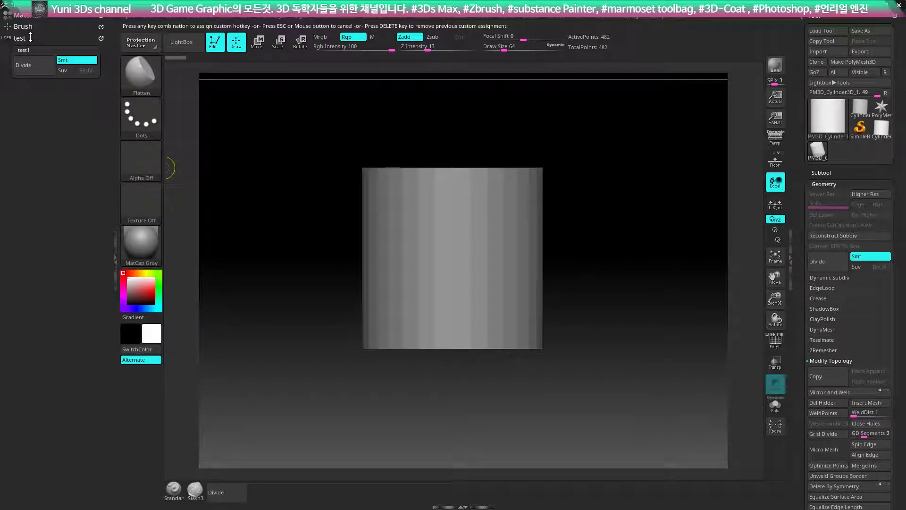
key(ctrl+d)
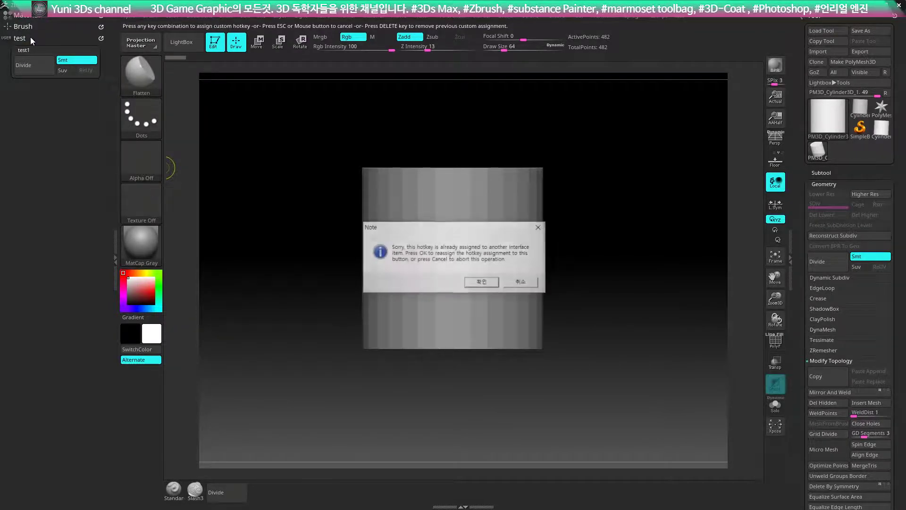
key(Return)
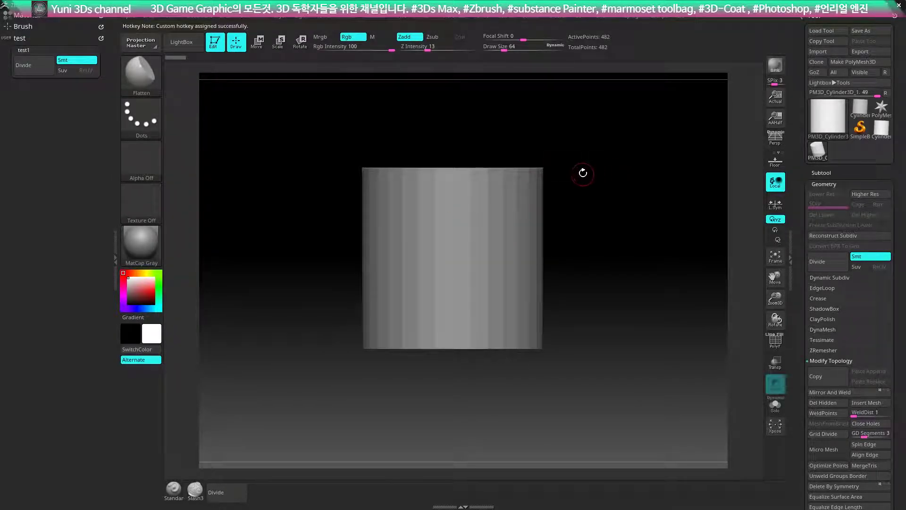
key(ctrl+d)
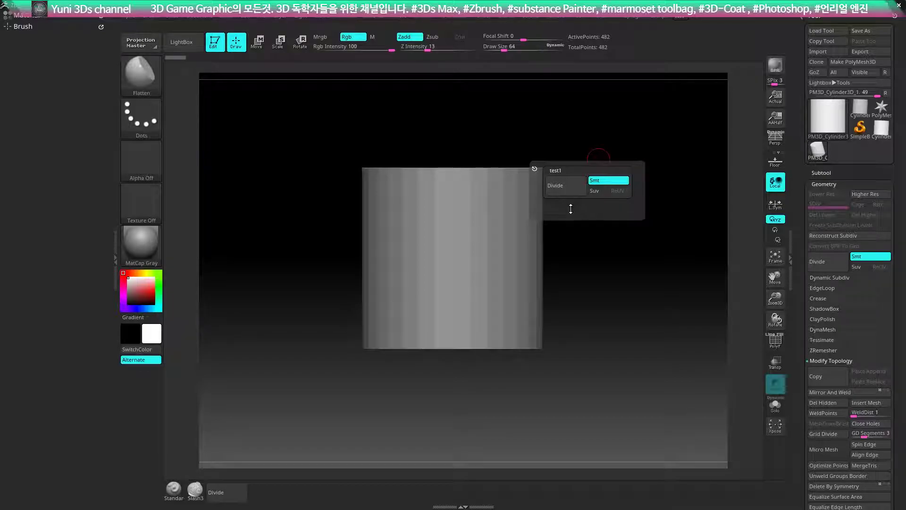
click(454, 17)
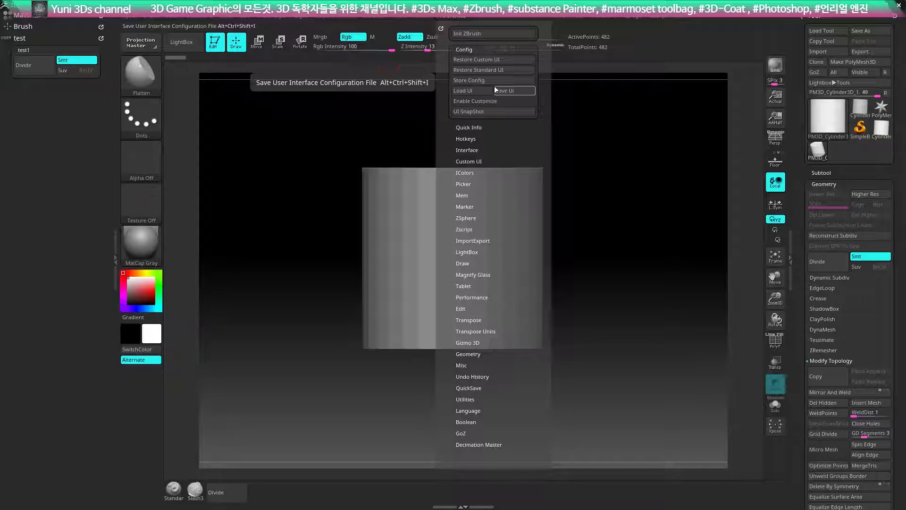
Save the UI configuration with Save Ui and store current hotkeys as startup defaults.
click(495, 86)
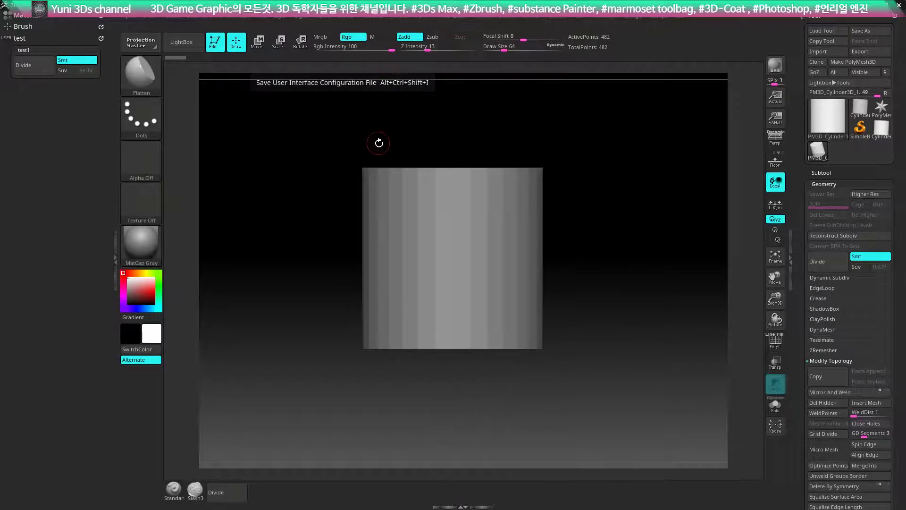
click(446, 18)
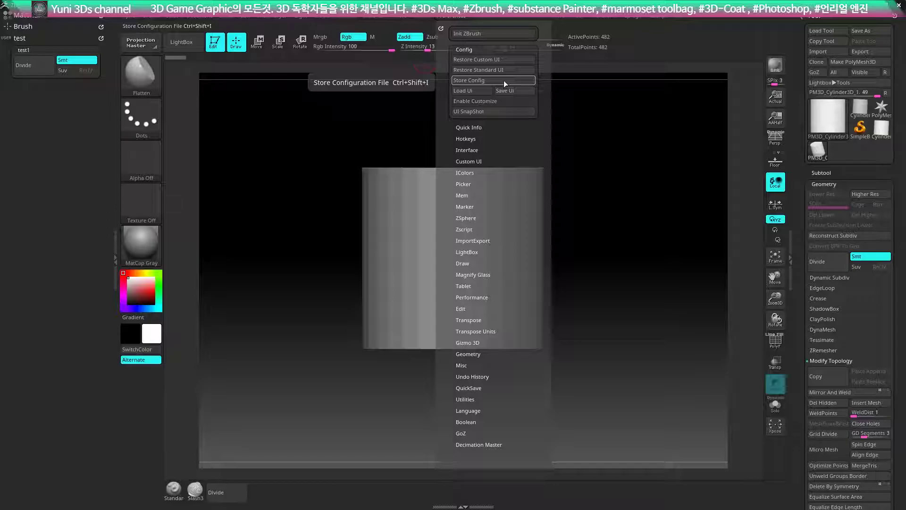
click(471, 138)
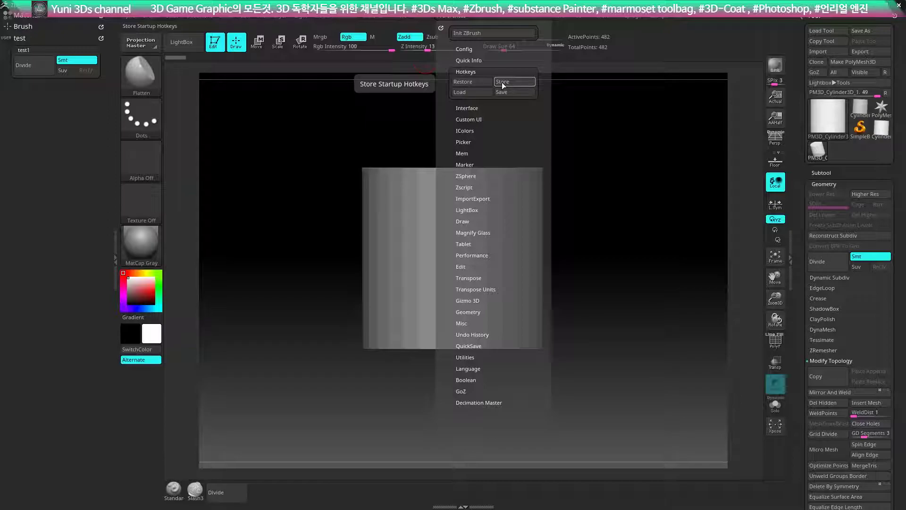
click(501, 82)
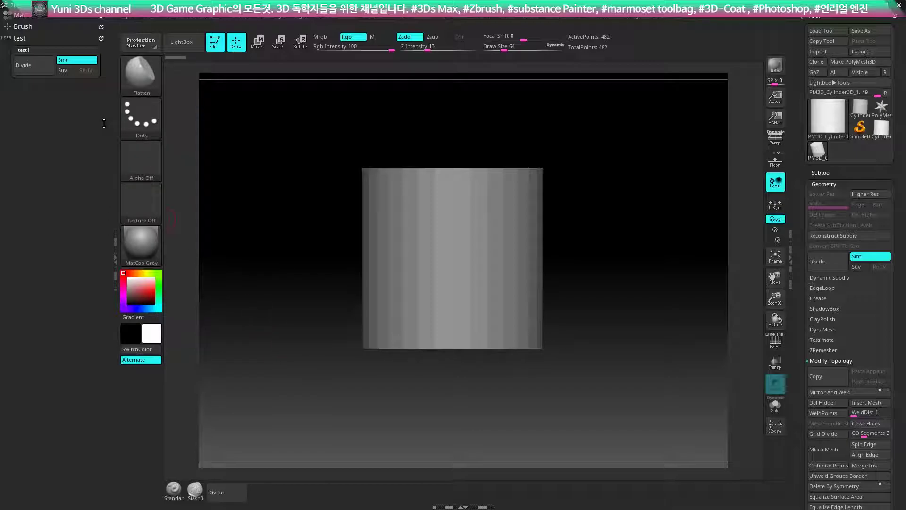
Assign key 1 as the Standard brush hotkey and press it to select Standard.
key(ctrl)
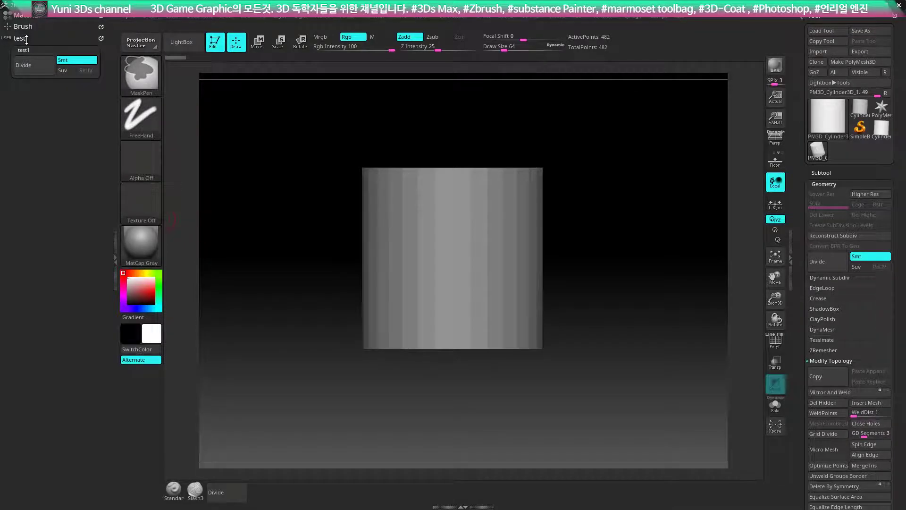
key(Escape)
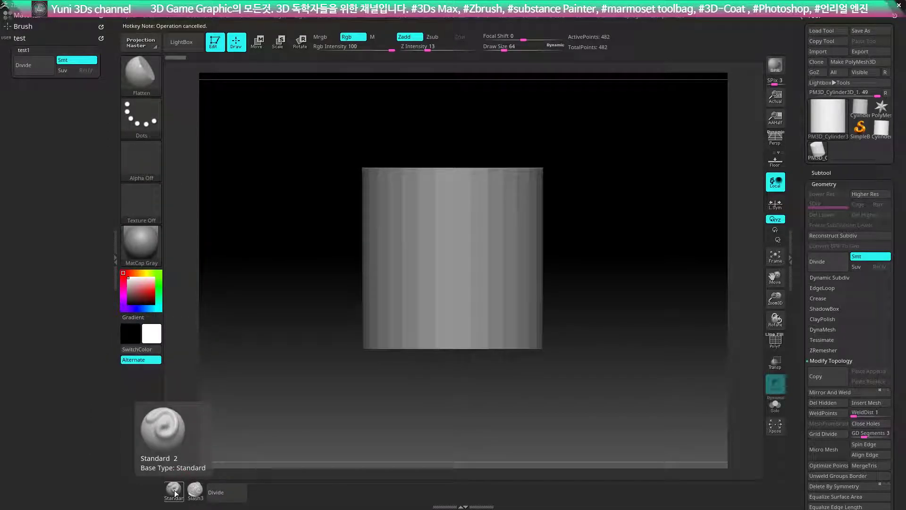
ctrl+alt+click(176, 491)
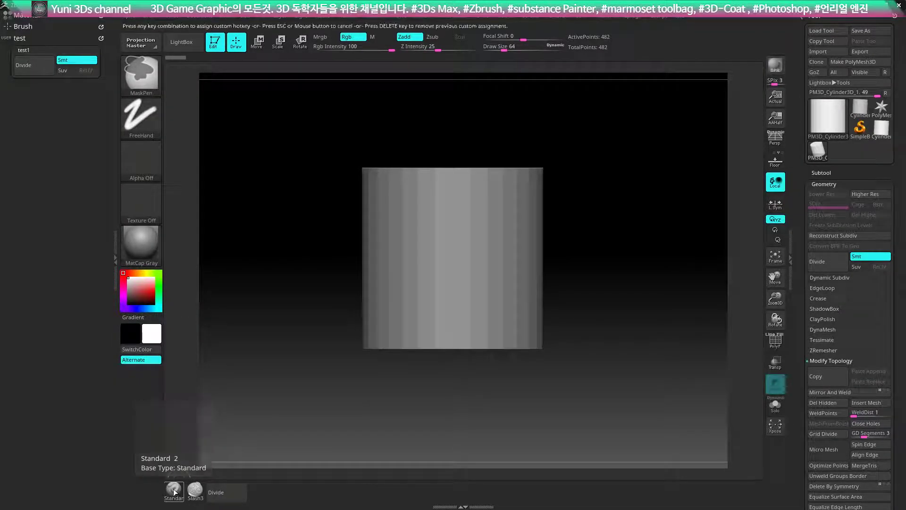
key(1)
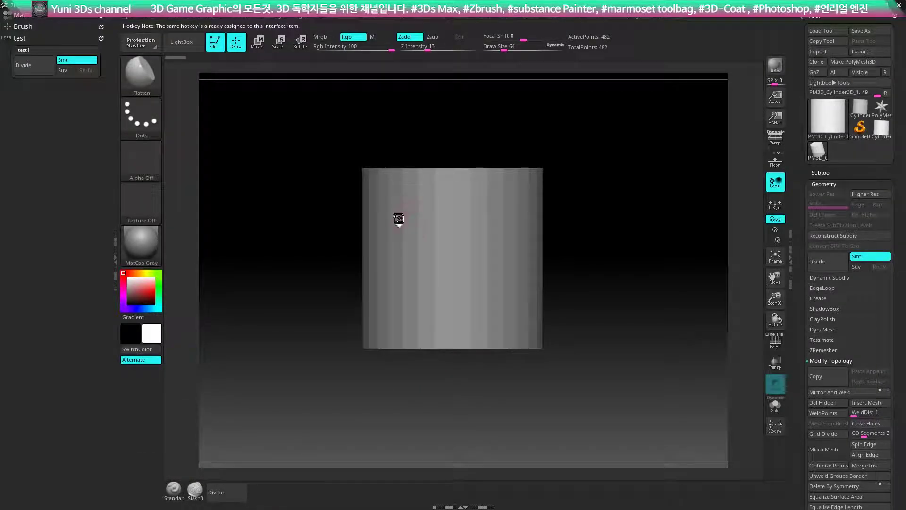
key(1)
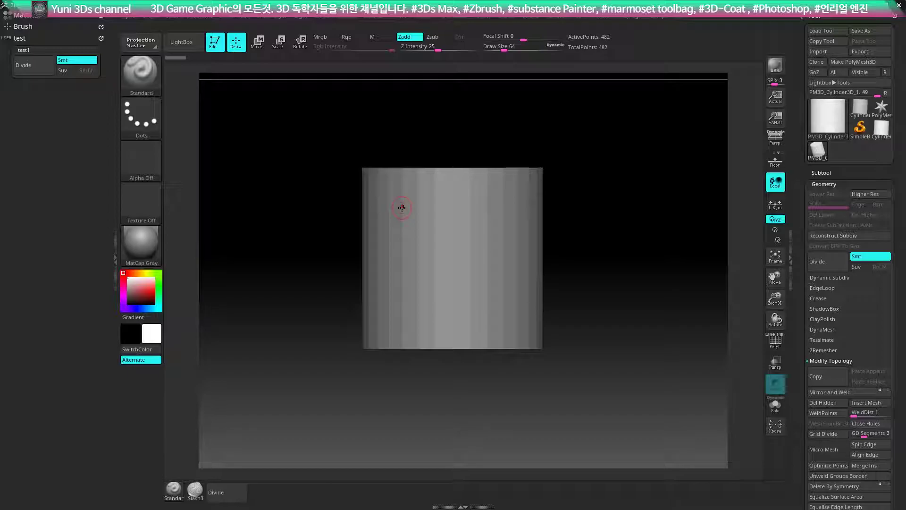
Try Load Ui from Preferences > Config, then cancel the file dialog.
click(456, 17)
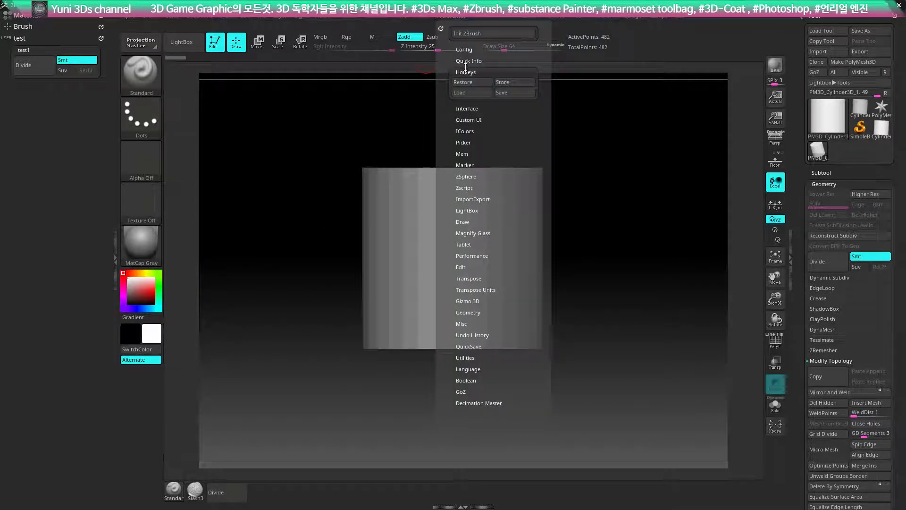
click(465, 49)
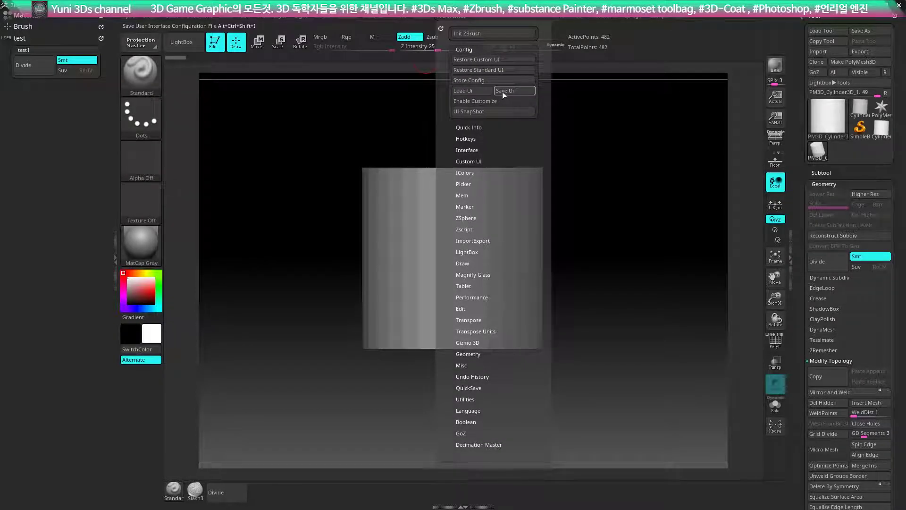
click(474, 92)
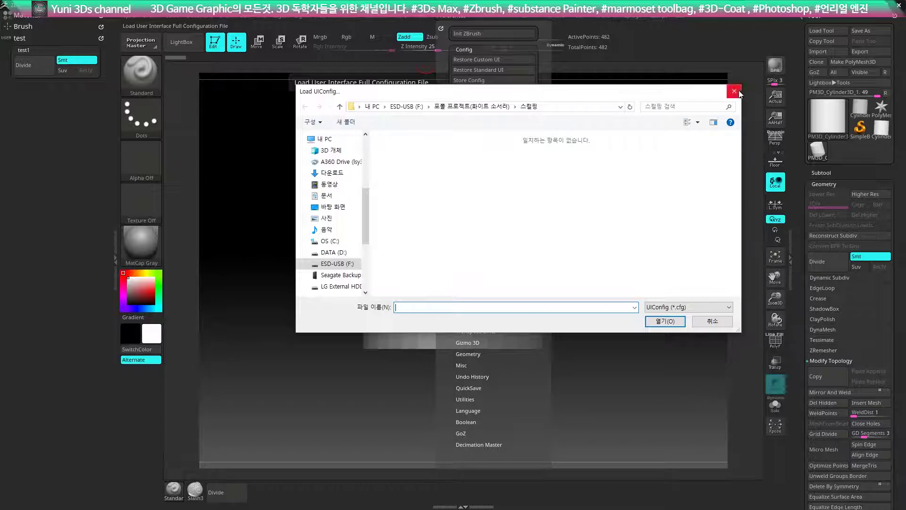
click(734, 91)
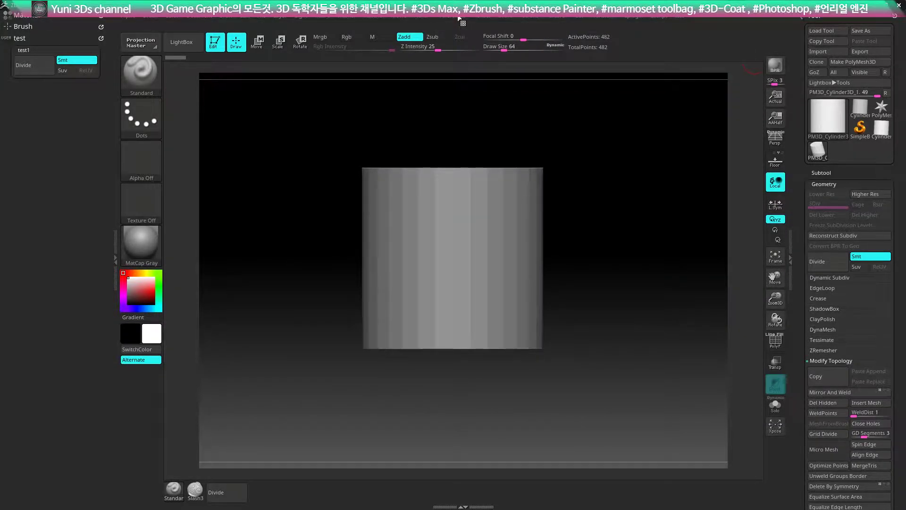
Reinitialize ZBrush with Init ZBrush, then quit without saving the startup hotkeys.
click(460, 18)
click(529, 33)
click(492, 282)
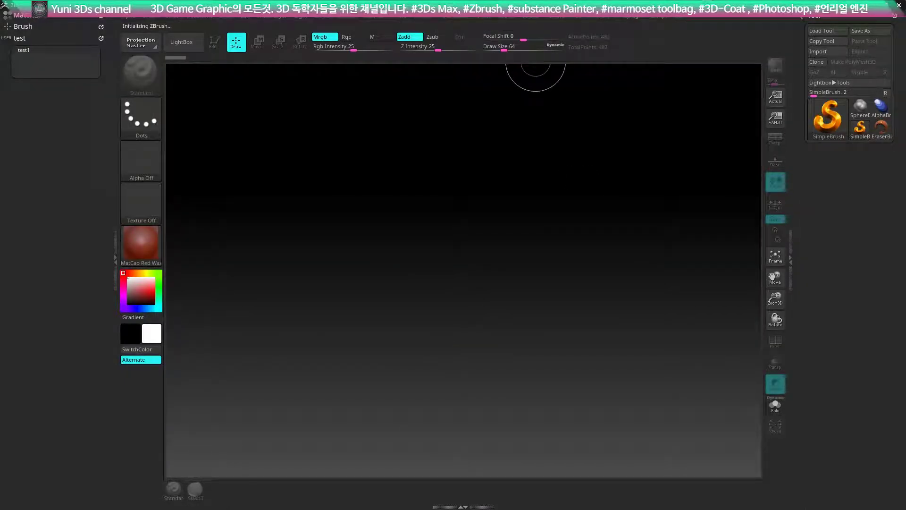
click(899, 5)
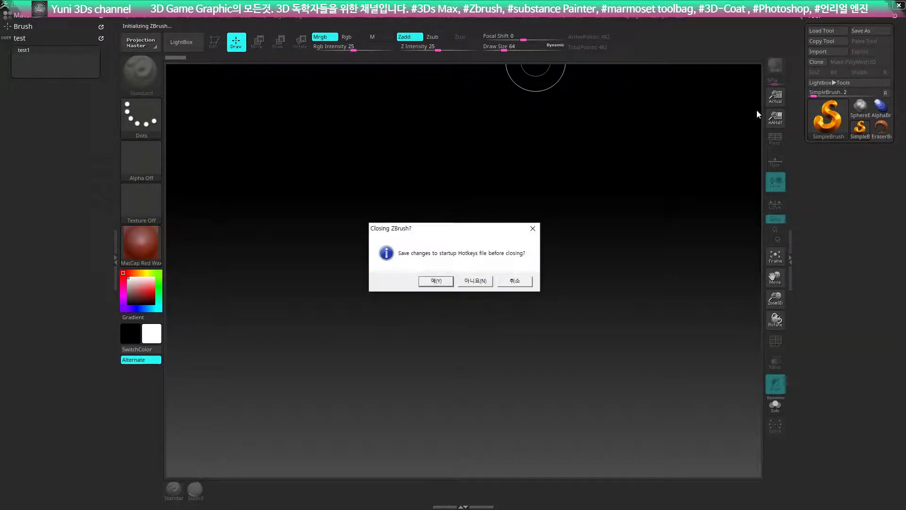
click(476, 281)
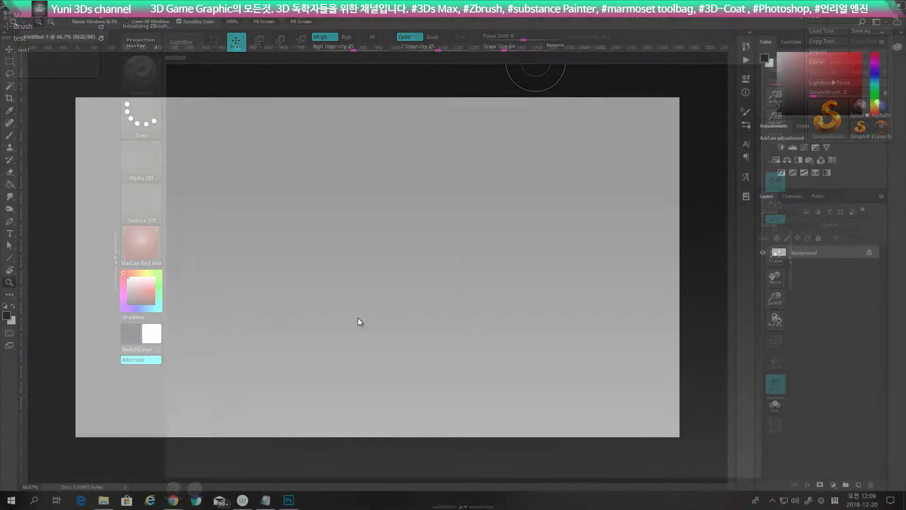
Launch ZBrush 2018 from the Windows Start menu.
key(super)
scroll(315, 353, down, 1)
scroll(424, 391, down, 2)
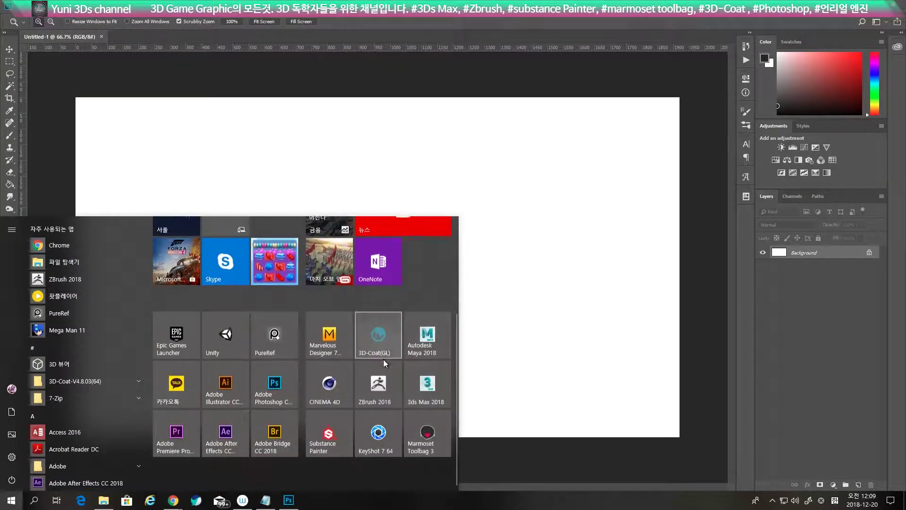
click(384, 359)
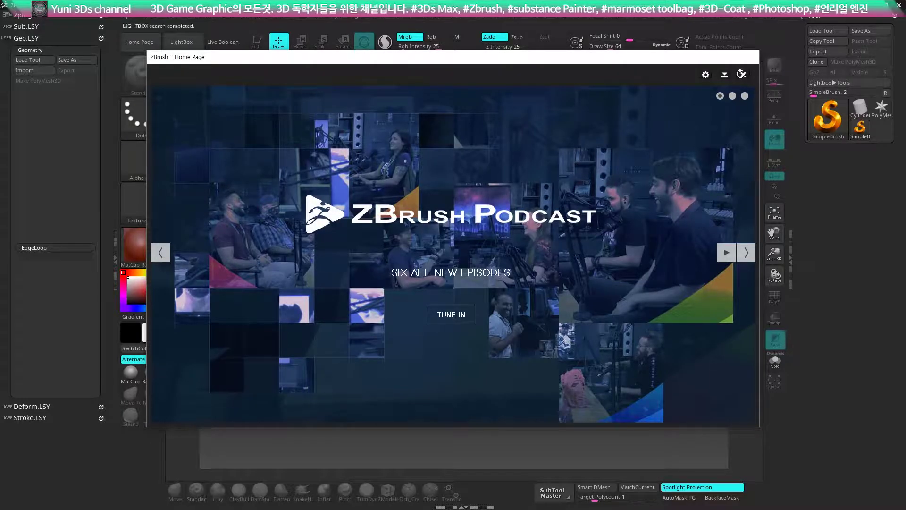
Close the Home Page and LightBox browser, then open the Preferences menu.
click(742, 75)
click(181, 47)
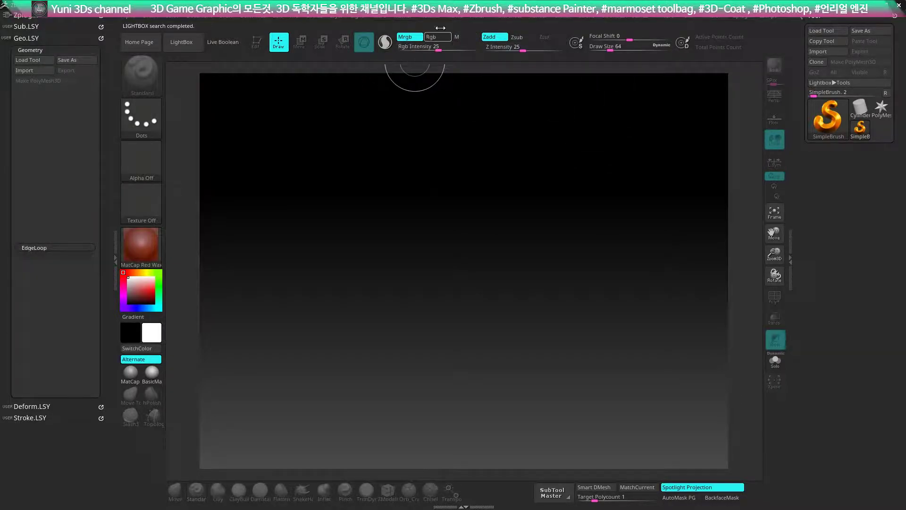
click(506, 19)
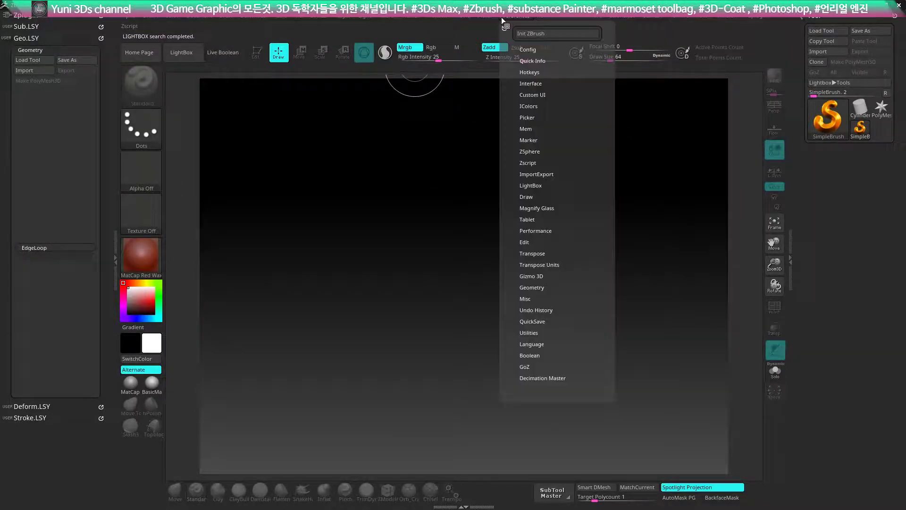
Expand the Preferences IColors section, scroll through its interface colours, then collapse it.
click(529, 107)
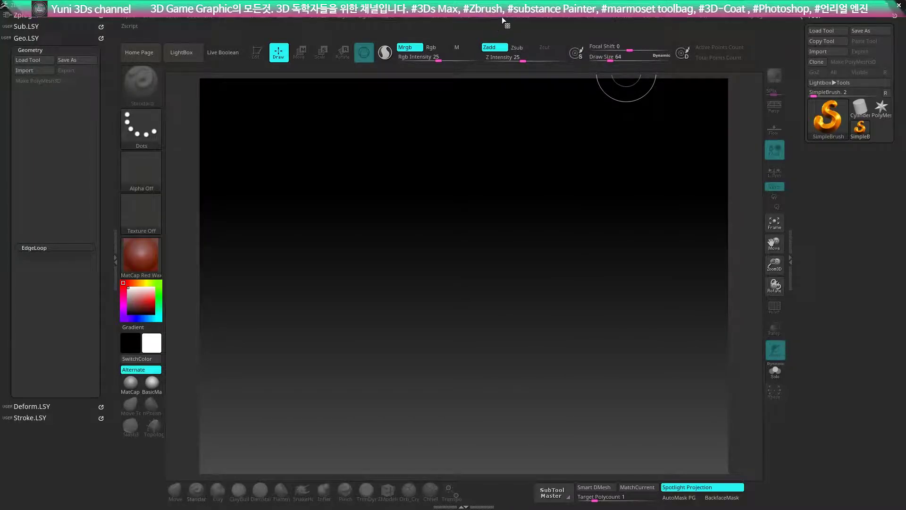
click(503, 19)
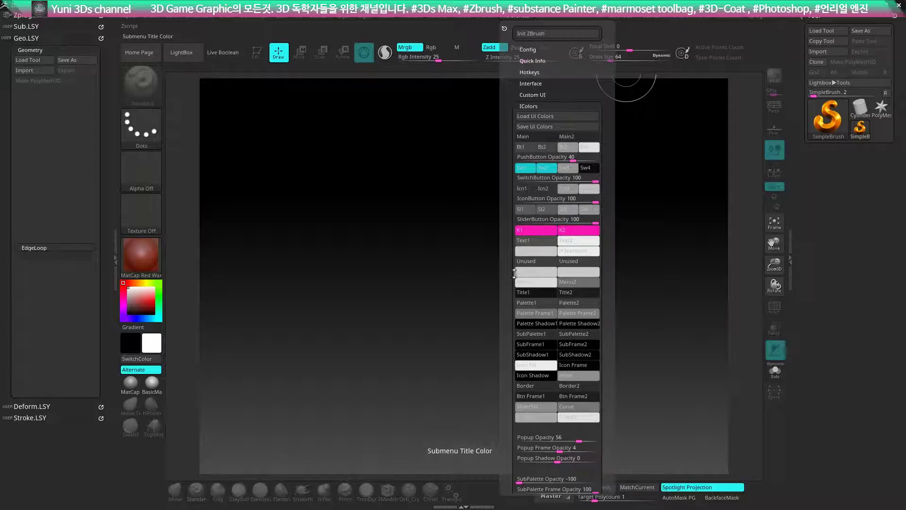
mouse_move(507, 333)
mouse_down()
mouse_move(503, 185)
mouse_move(507, 272)
mouse_up()
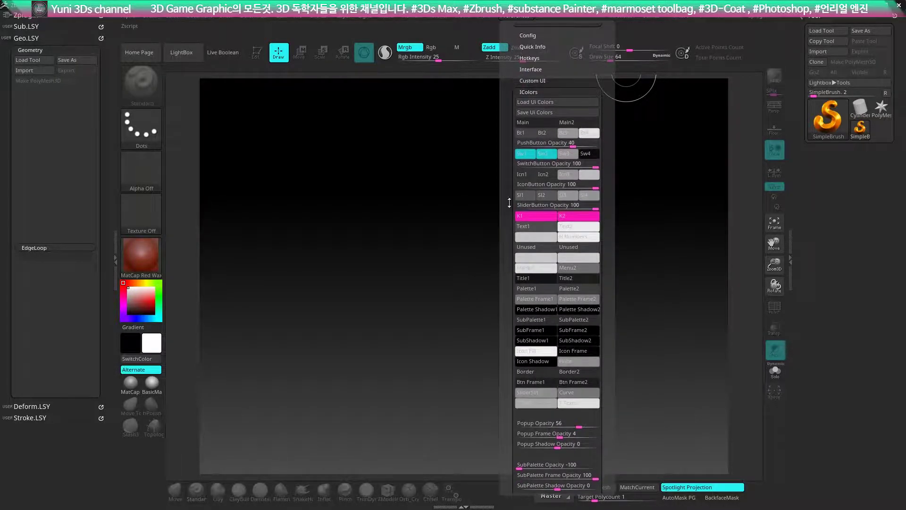
click(529, 89)
click(526, 17)
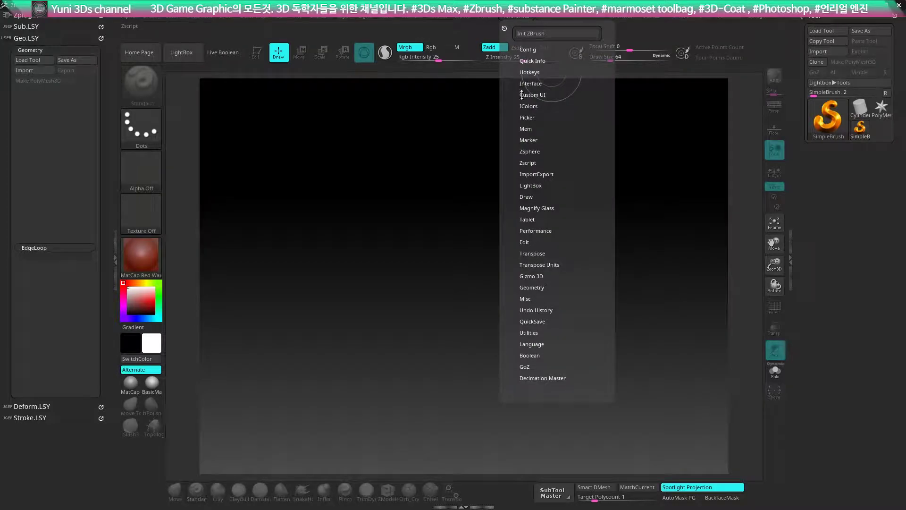
click(530, 101)
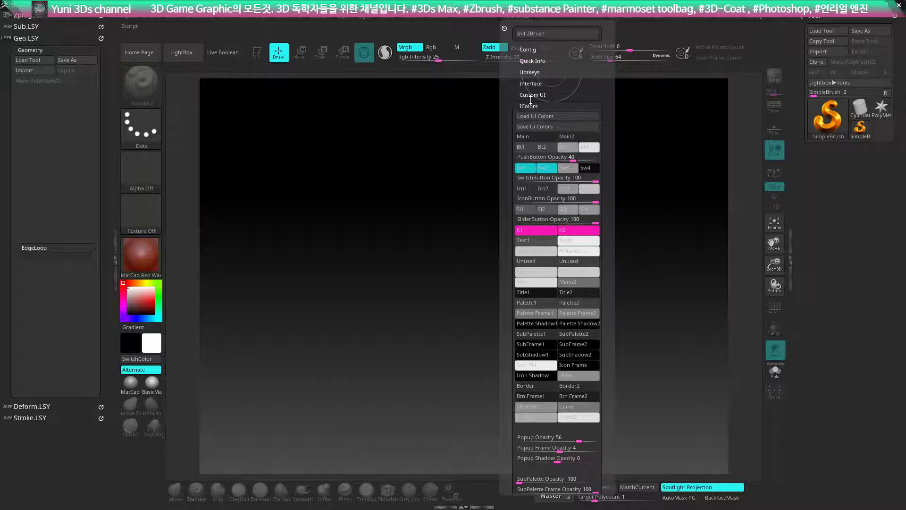
click(531, 105)
Store the UI config, trim the Geometry menu below EdgeLoop, and close the left tray.
click(540, 50)
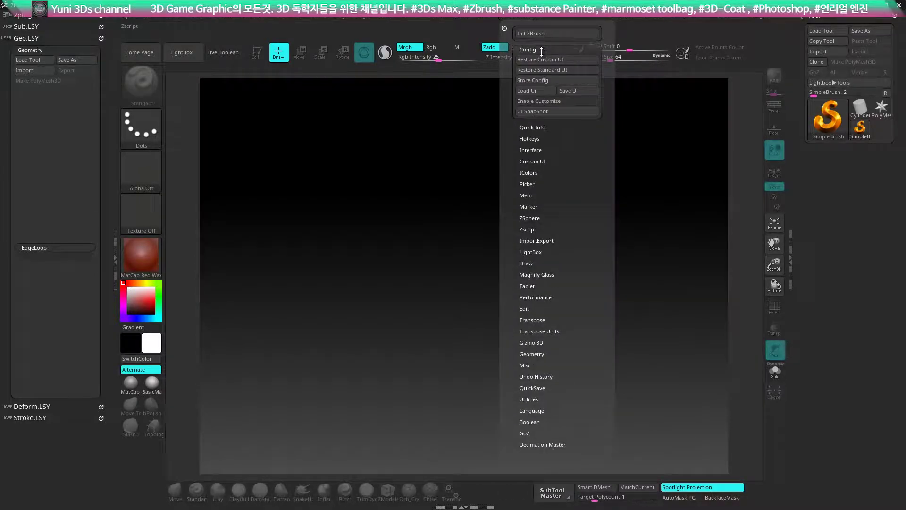
click(540, 49)
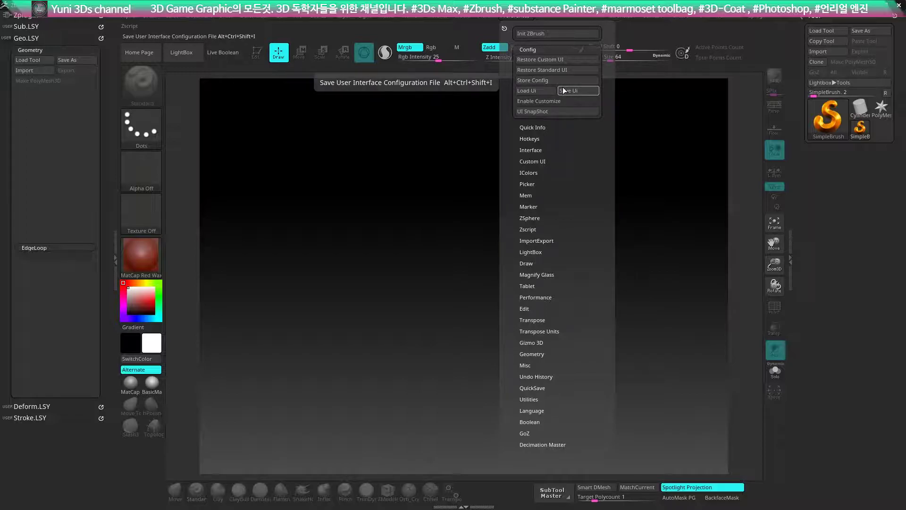
click(545, 80)
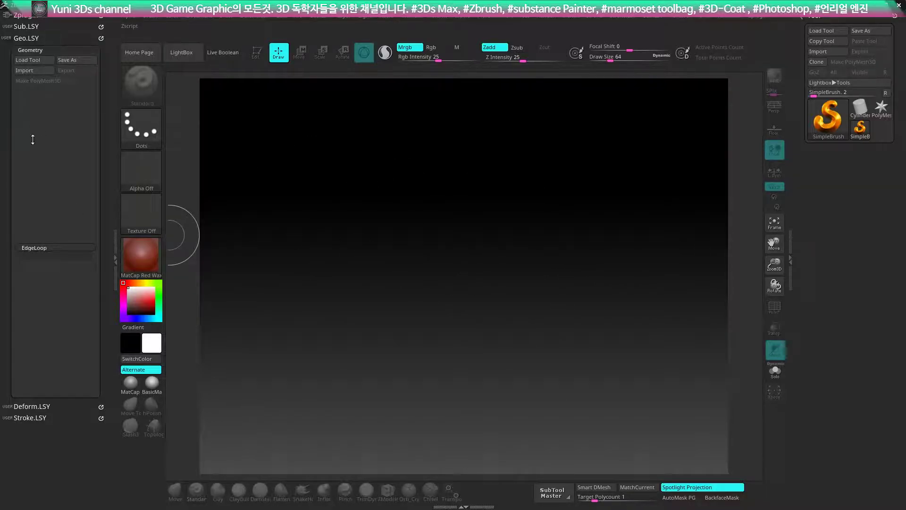
click(48, 252)
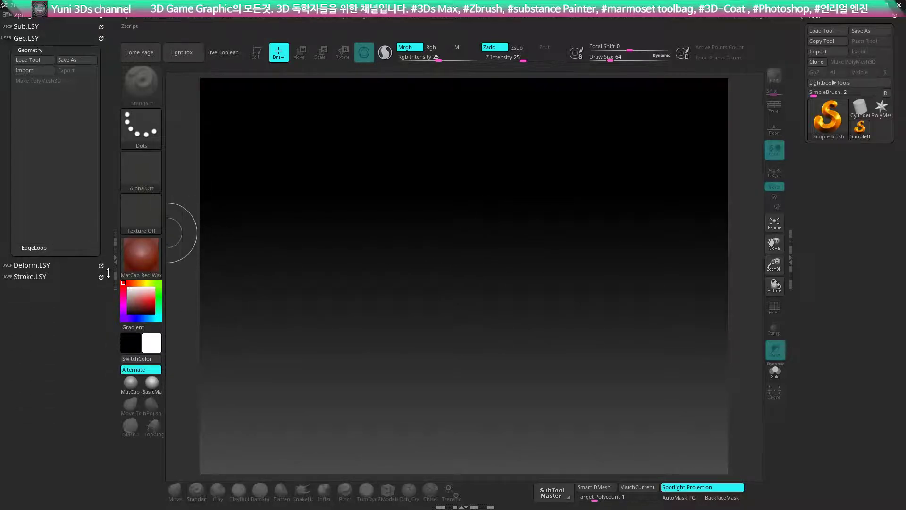
double_click(112, 250)
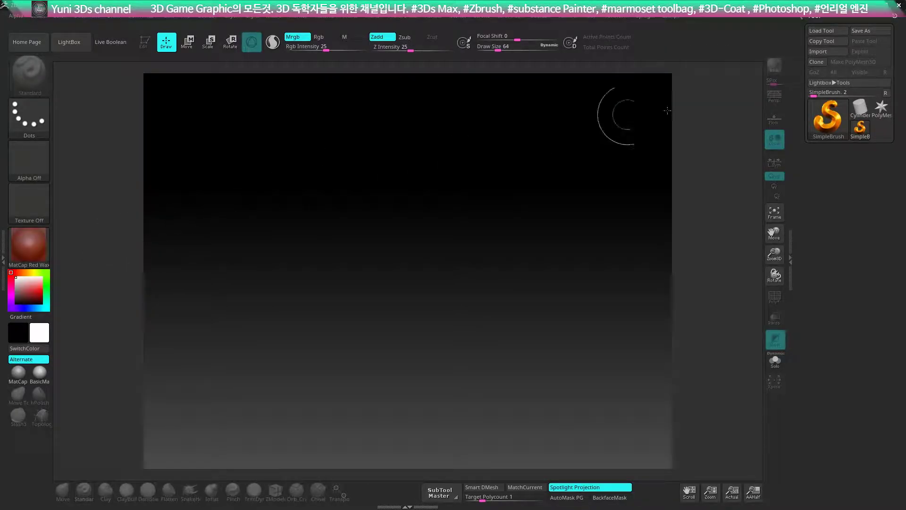
Draw a Cylinder3D in Edit mode, convert it to PolyMesh3D, and pick MatCap Gray.
click(860, 108)
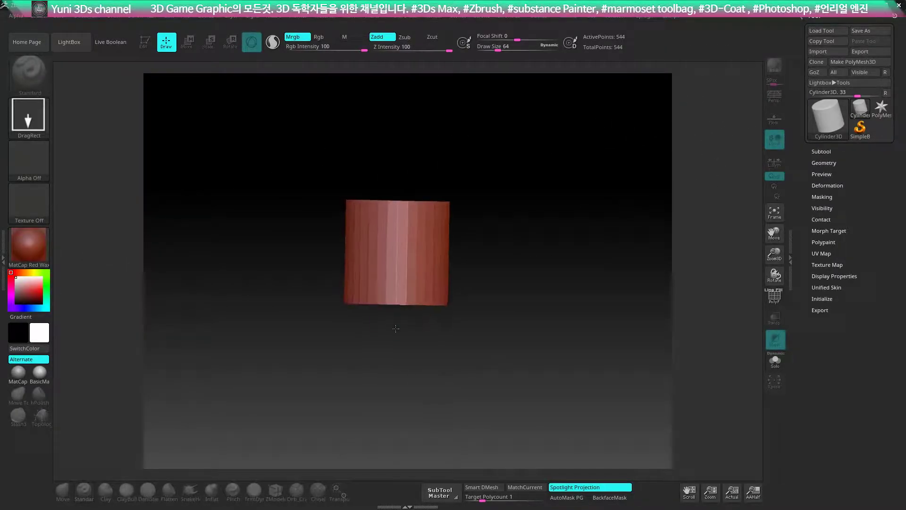
drag(398, 251, 391, 330)
key(t)
drag(212, 230, 235, 254)
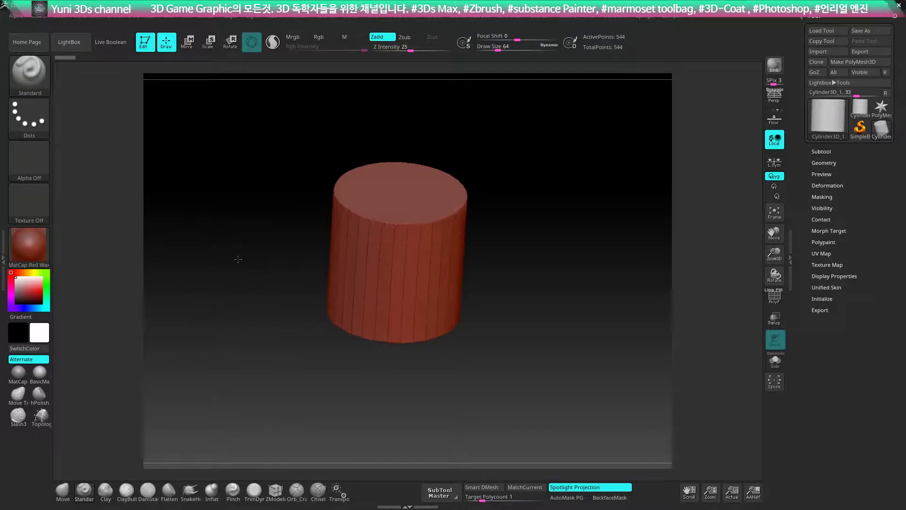
click(848, 62)
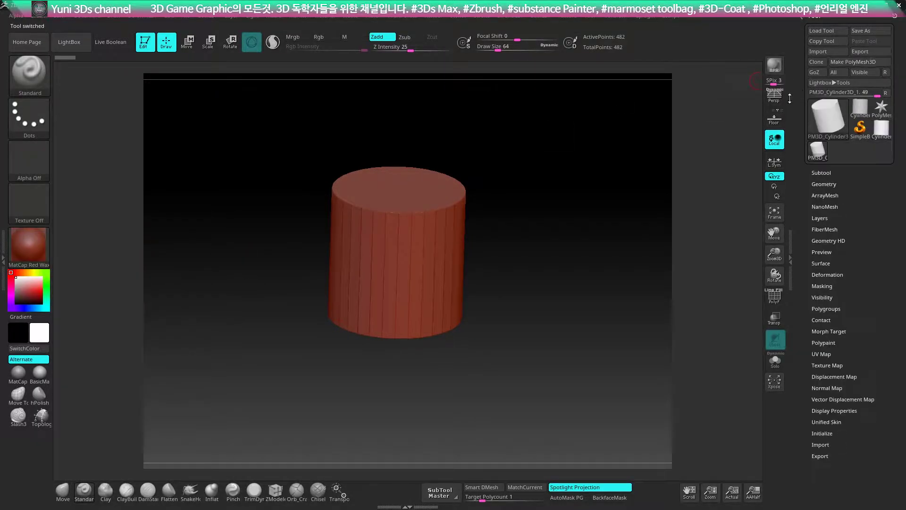
key(shift+f)
key(shift+f)
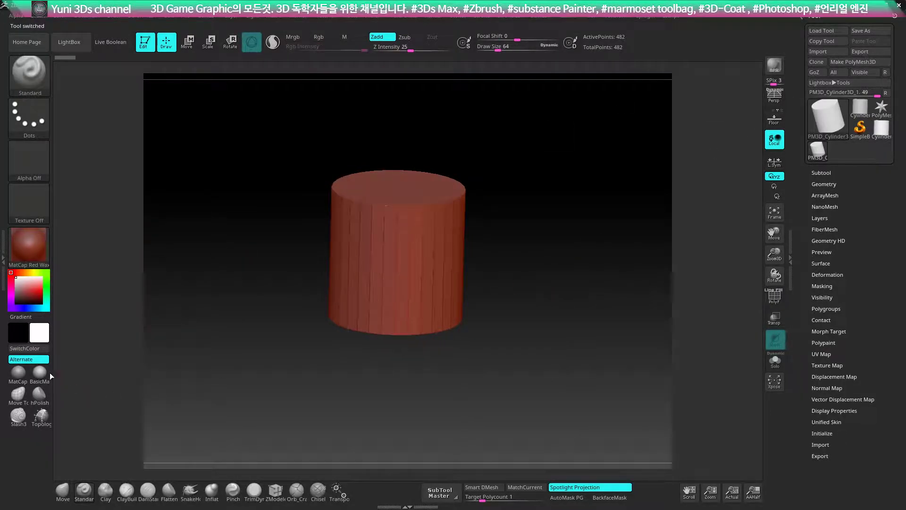
click(18, 374)
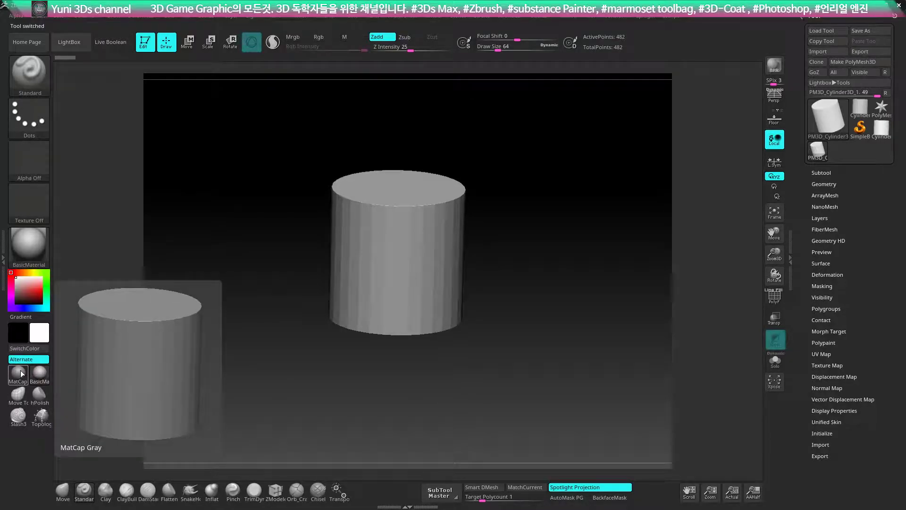
Apply MatCap Gray, orbit the view, then use Alt+Q and Alt+R for Move Topological and Topology brushes.
click(21, 374)
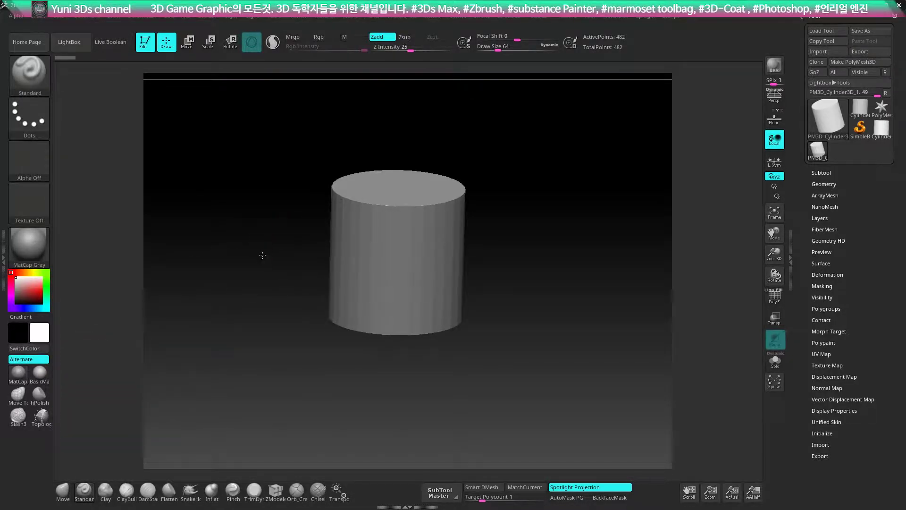
mouse_move(262, 254)
shift+mouse_down()
mouse_move(261, 243)
mouse_move(259, 267)
mouse_move(153, 354)
shift+mouse_up()
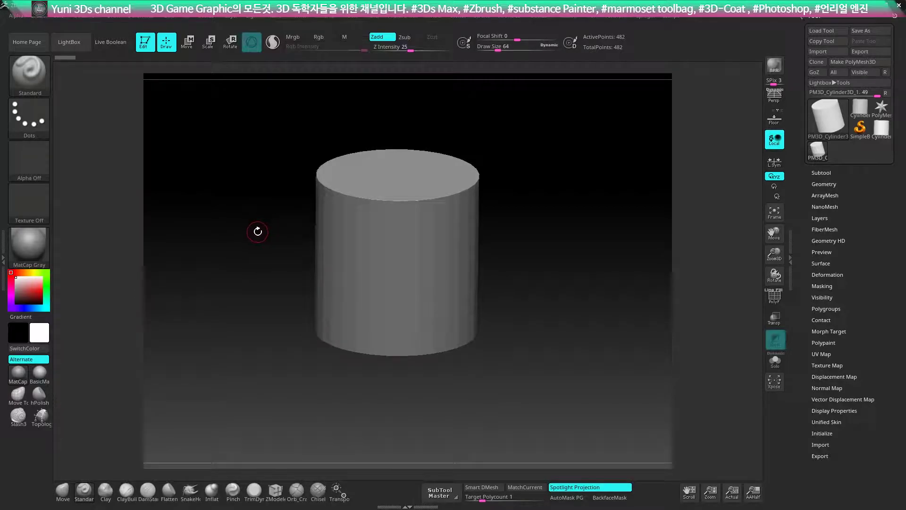
key(alt+q)
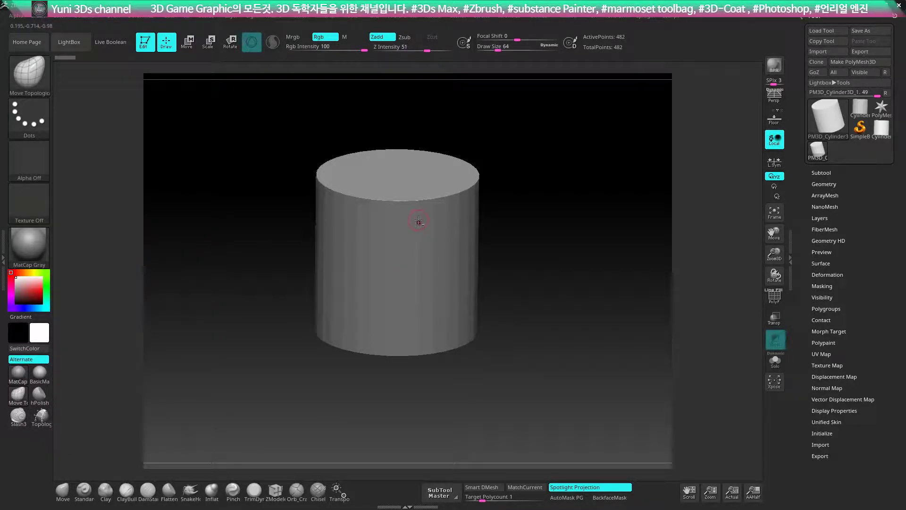
key(alt+r)
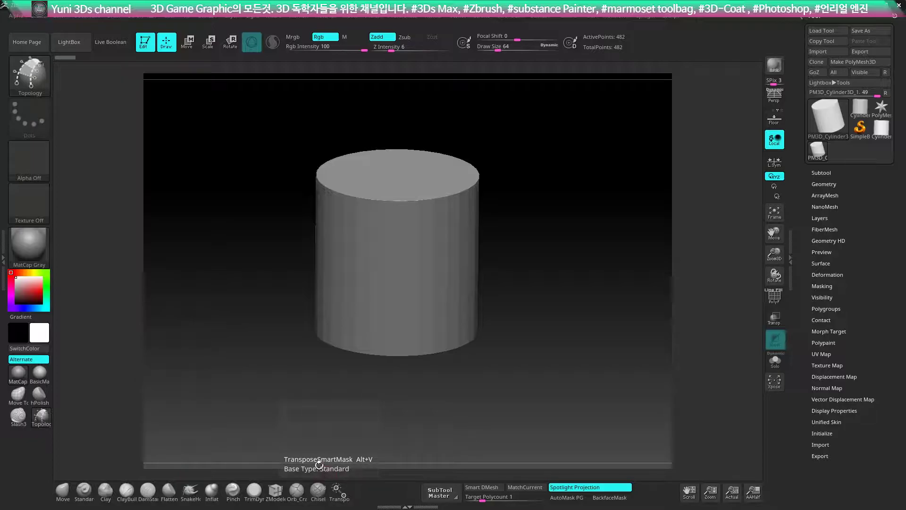
shift+drag(540, 308, 579, 266)
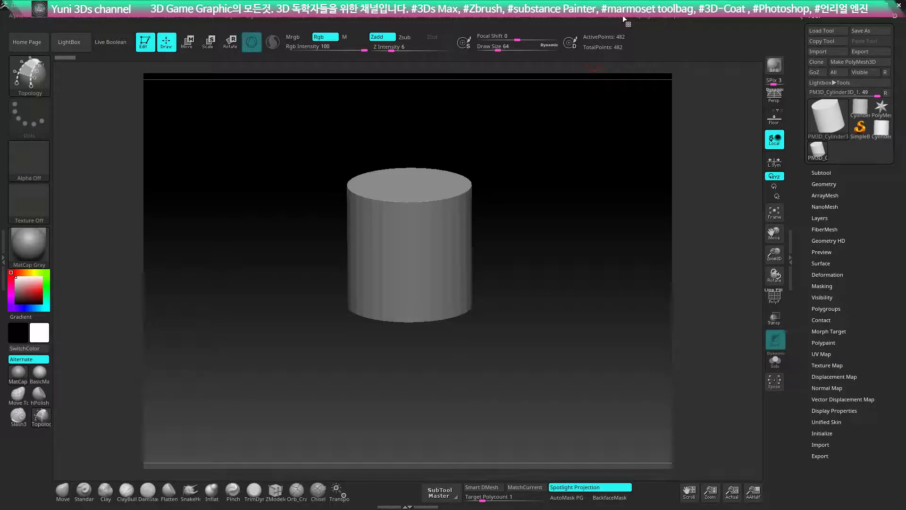
click(645, 16)
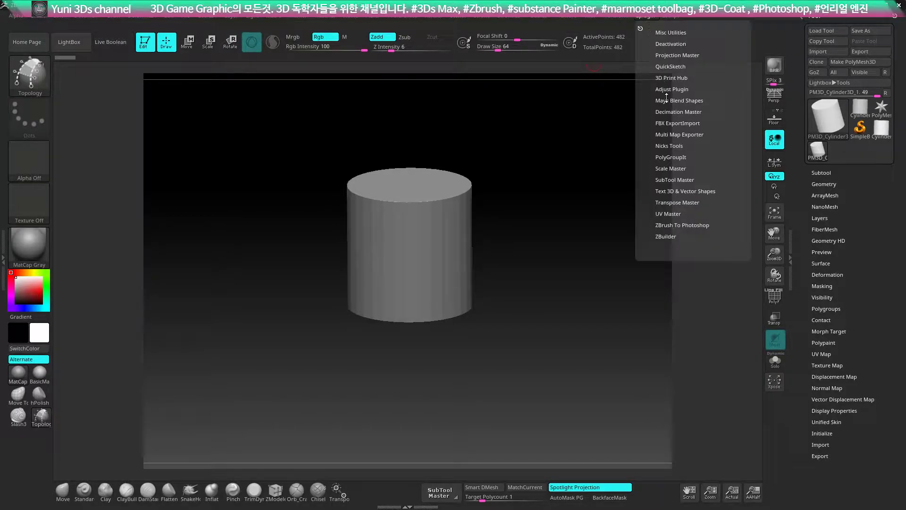
click(665, 145)
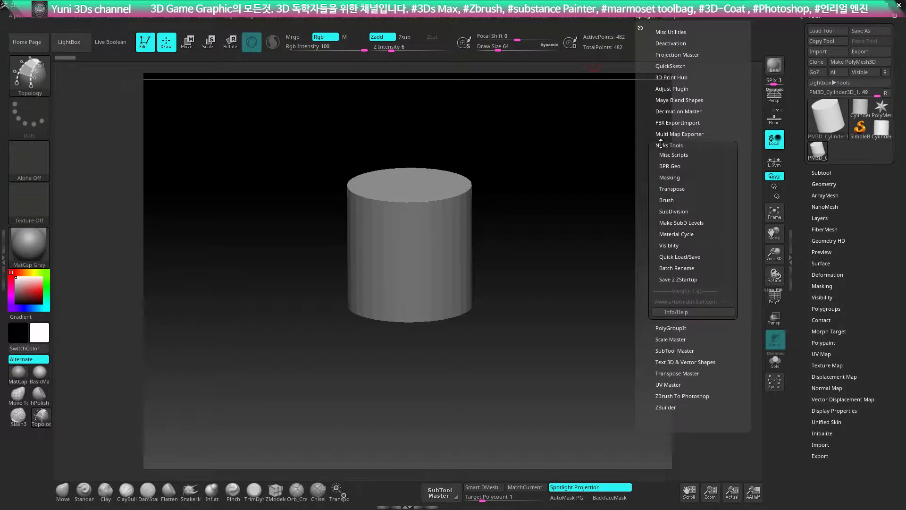
click(660, 145)
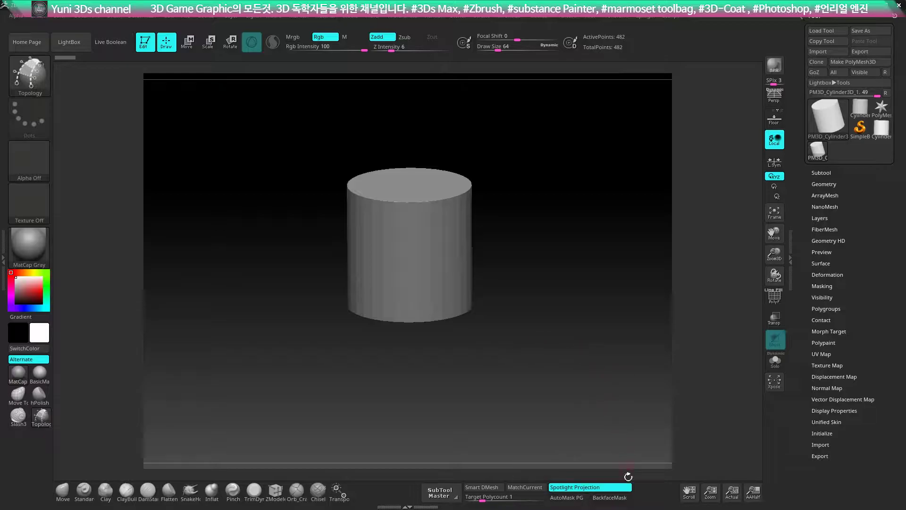
click(623, 501)
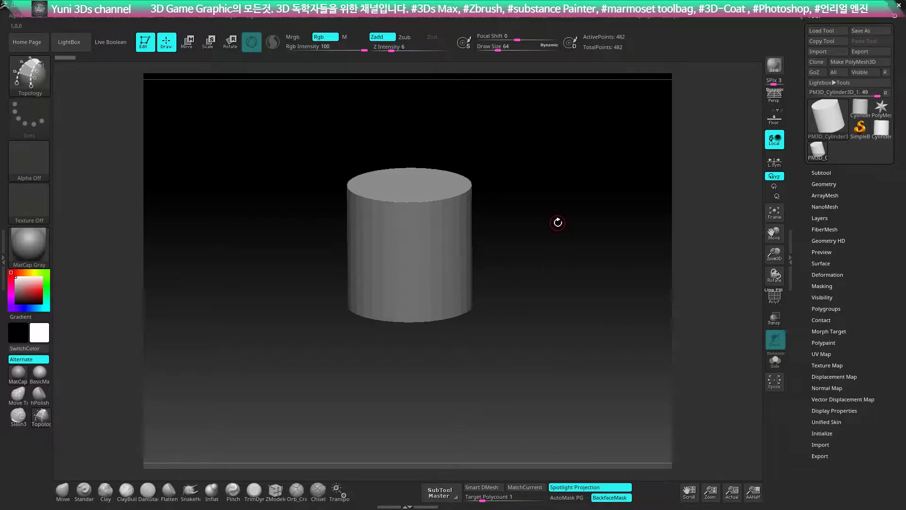
shift+drag(562, 255, 549, 261)
click(623, 501)
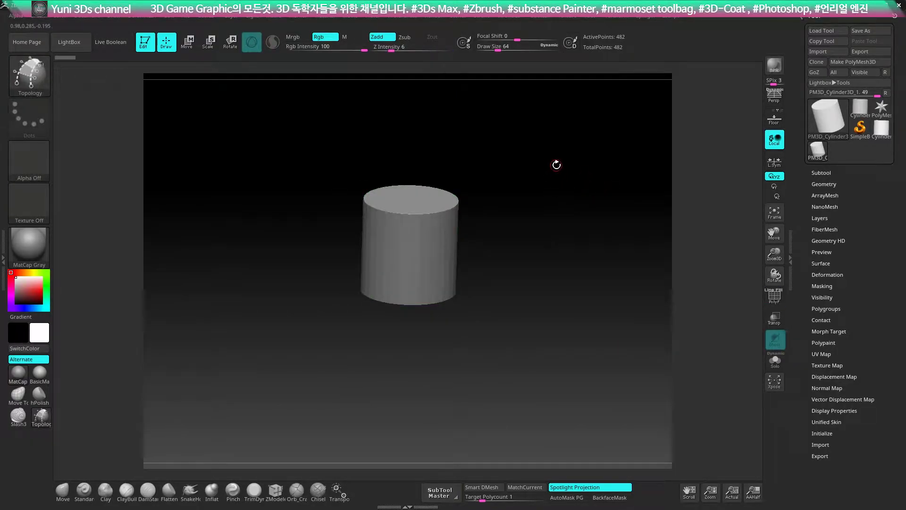
Pop up the Subtool, Deformation and Stroke palettes at the cursor with Shift+S, Shift+D, Shift+C.
key(shift+s)
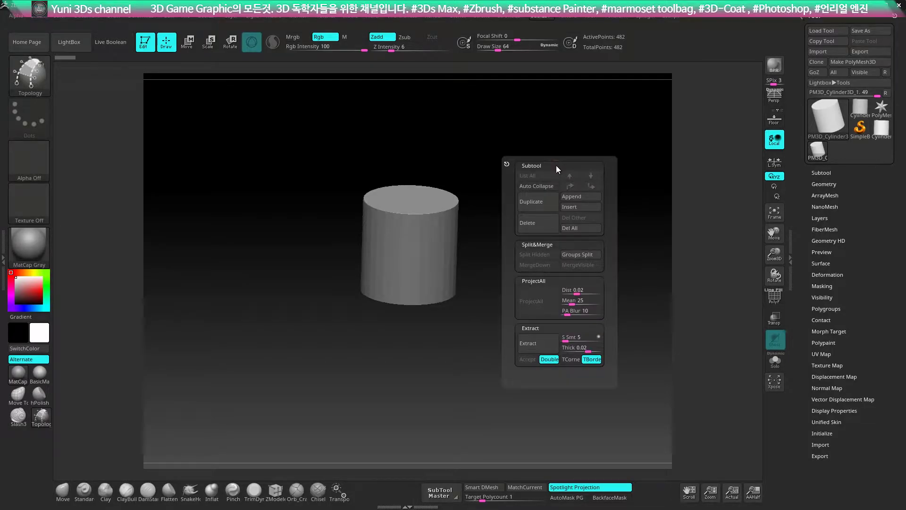
key(shift+s)
key(shift+s)
key(shift+d)
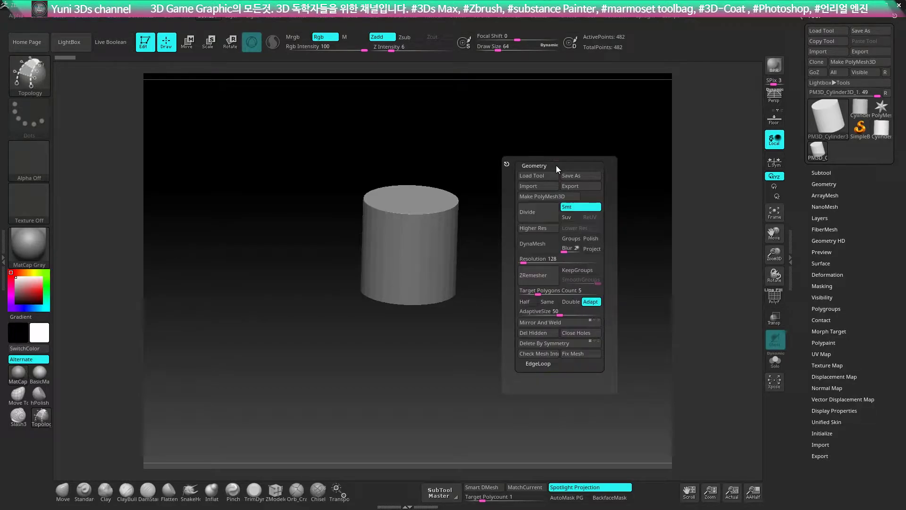
key(shift+c)
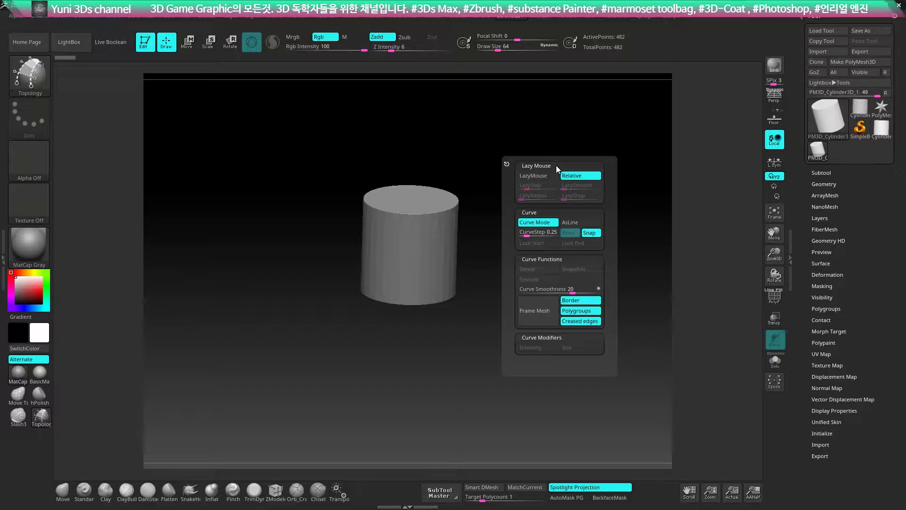
key(shift+s)
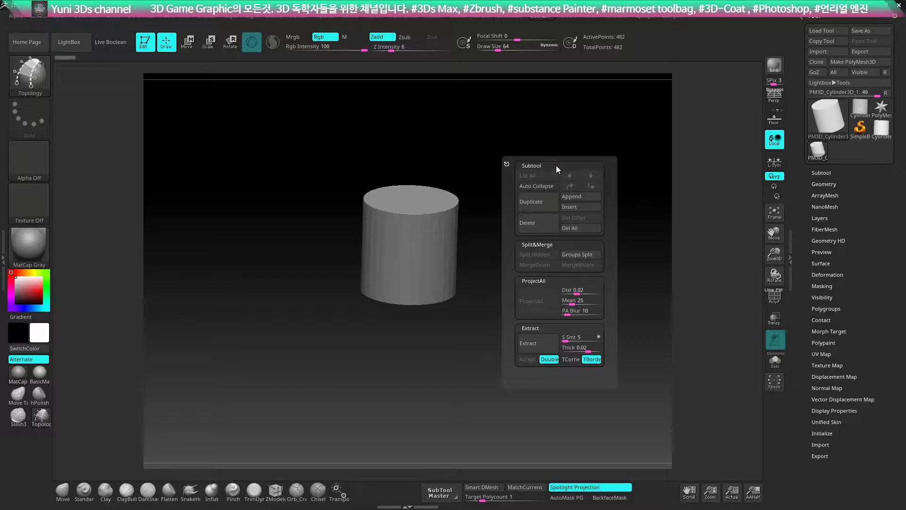
Pop up the Geometry palette with Shift+G and expand EdgeLoop, then test Deformation and Stroke popups.
key(shift+g)
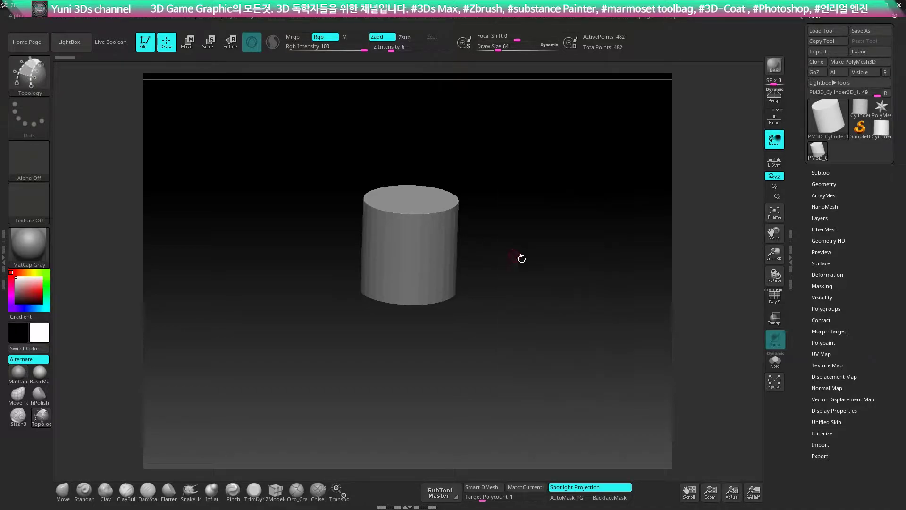
key(shift+g)
click(500, 309)
key(shift+g)
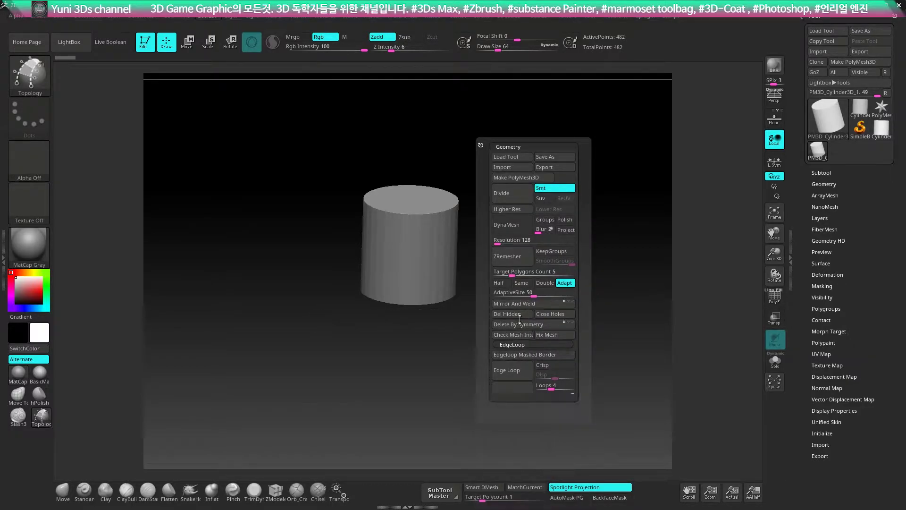
key(shift+d)
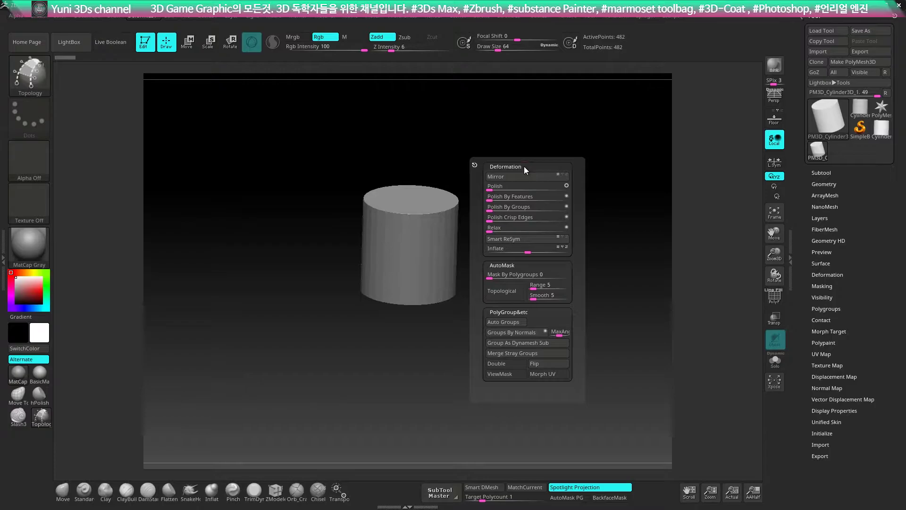
key(F3)
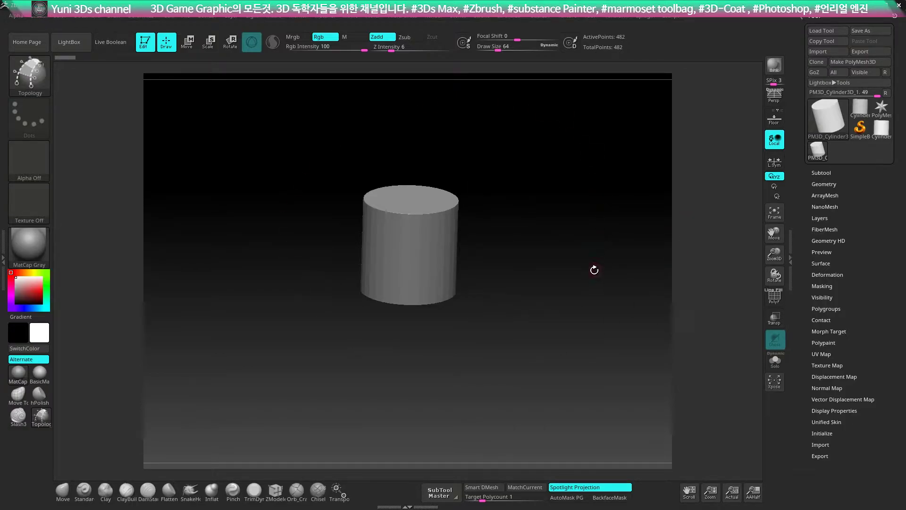
mouse_move(595, 268)
shift+mouse_down()
mouse_move(587, 257)
mouse_move(593, 239)
mouse_move(572, 280)
shift+mouse_up()
key(shift+f)
key(shift+f)
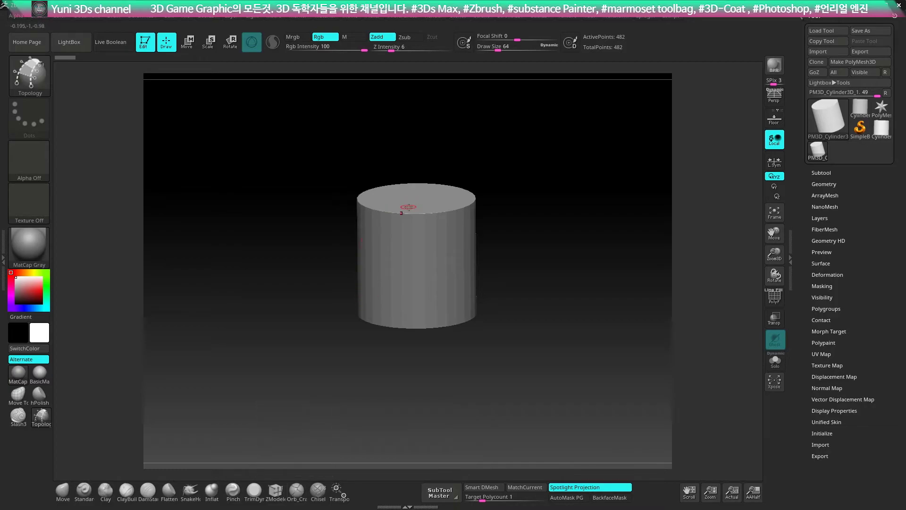
mouse_move(491, 217)
shift+mouse_down()
mouse_move(582, 284)
mouse_move(573, 260)
shift+mouse_up()
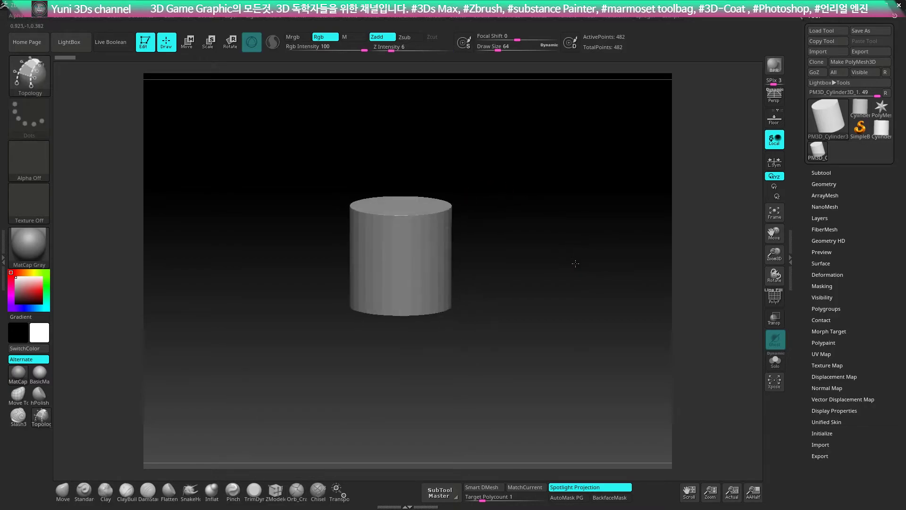